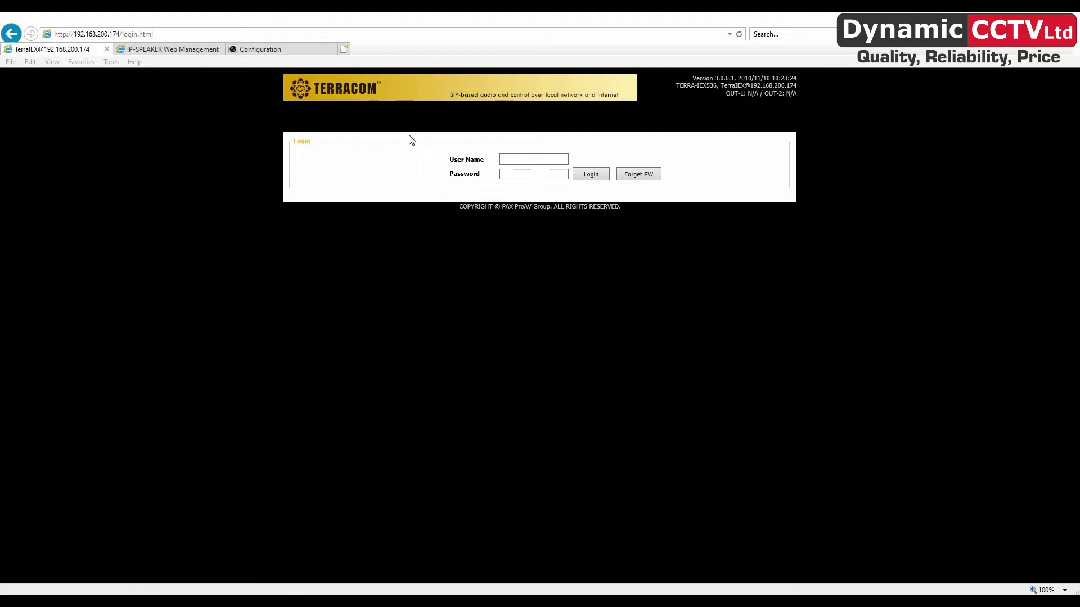
# Sign in to the TerraIEX as administrator and open the Setup1 basic settings page
pyautogui.click(509, 159)
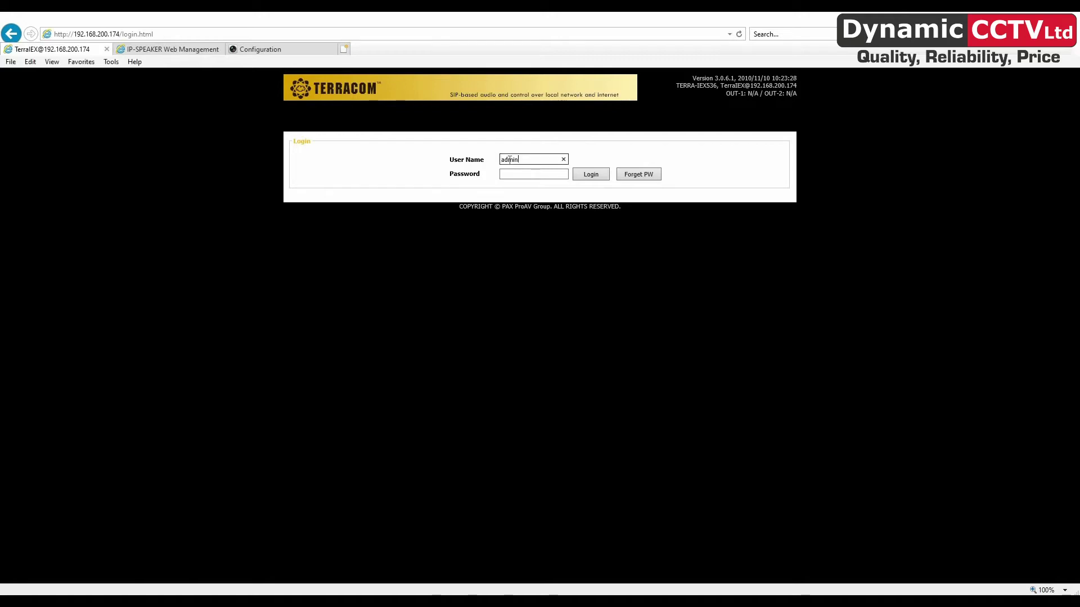
pyautogui.press('Tab')
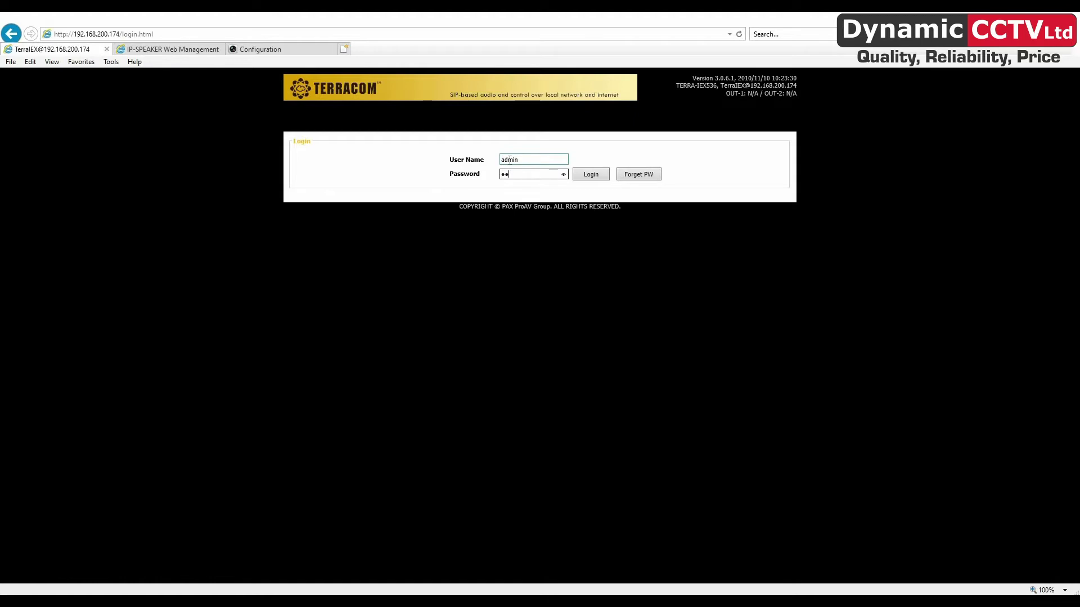
pyautogui.click(592, 174)
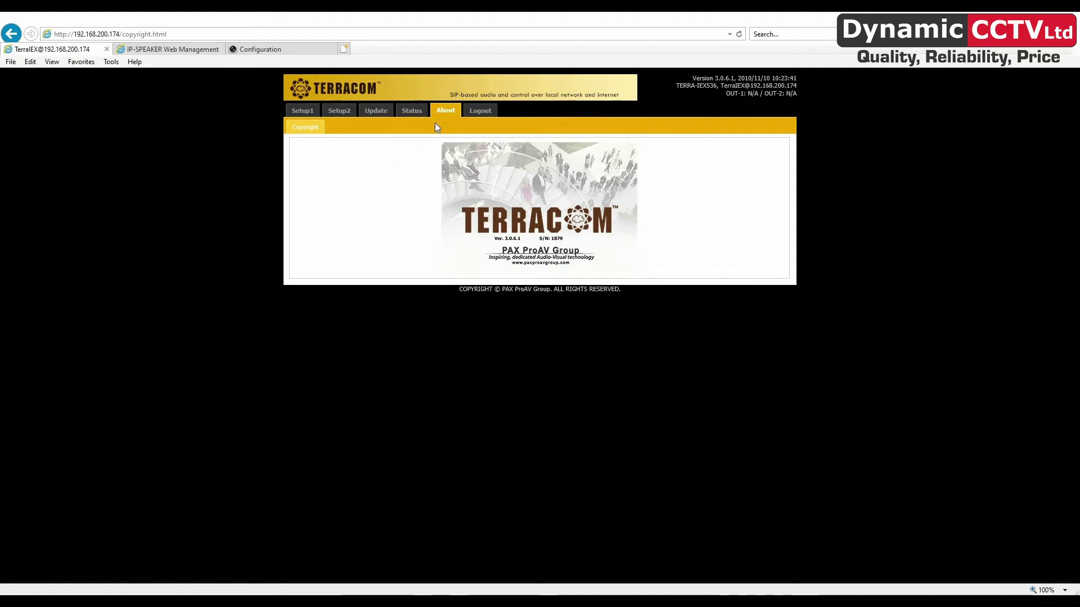
pyautogui.click(302, 112)
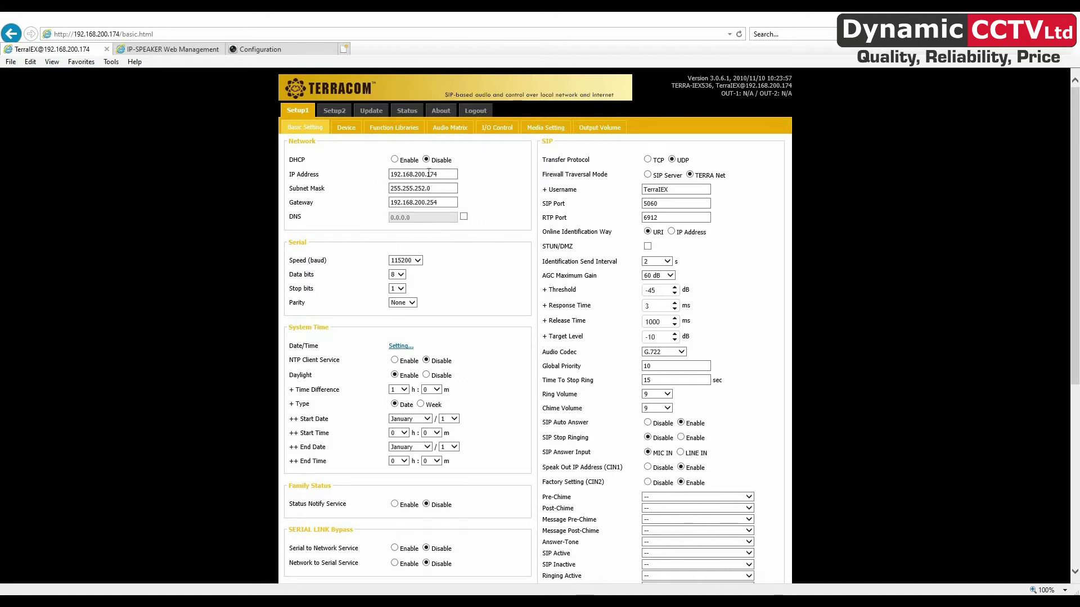
pyautogui.click(433, 128)
pyautogui.scroll(-3, 496, 309)
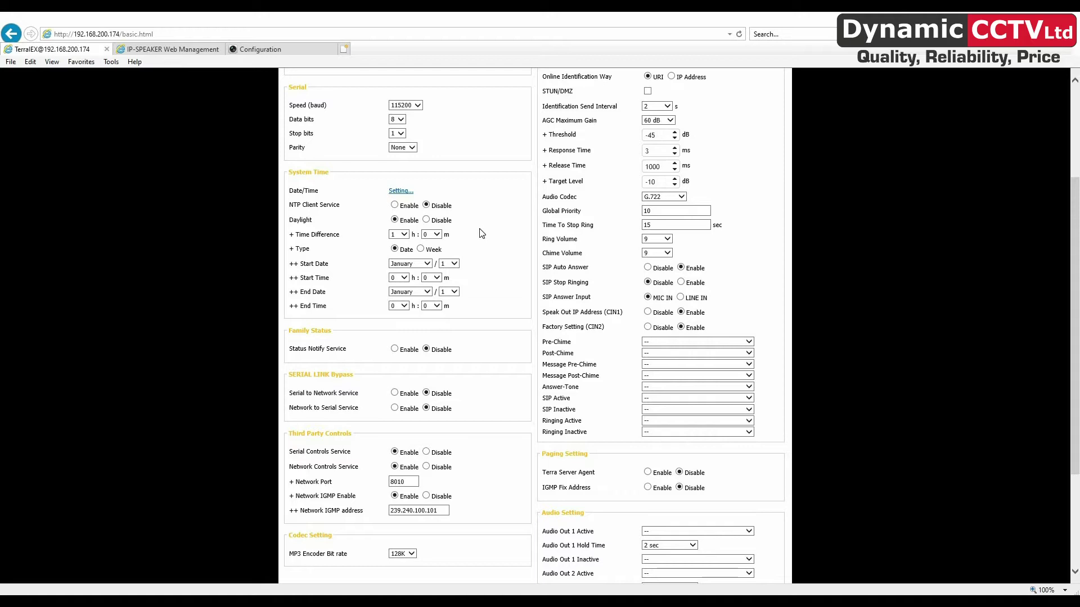
pyautogui.scroll(-3, 482, 233)
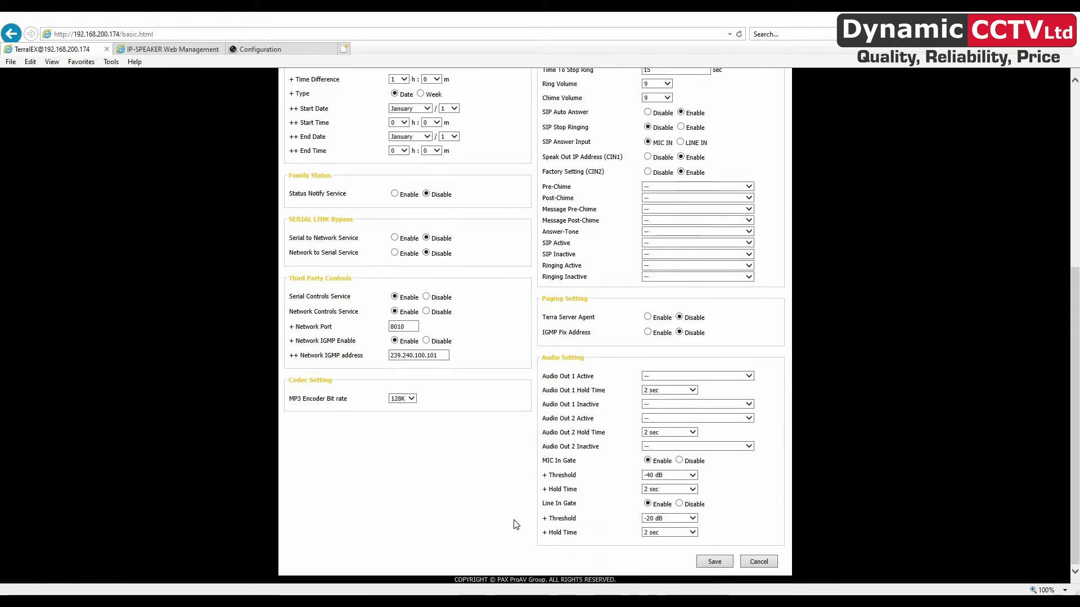
pyautogui.click(679, 504)
pyautogui.scroll(1, 652, 537)
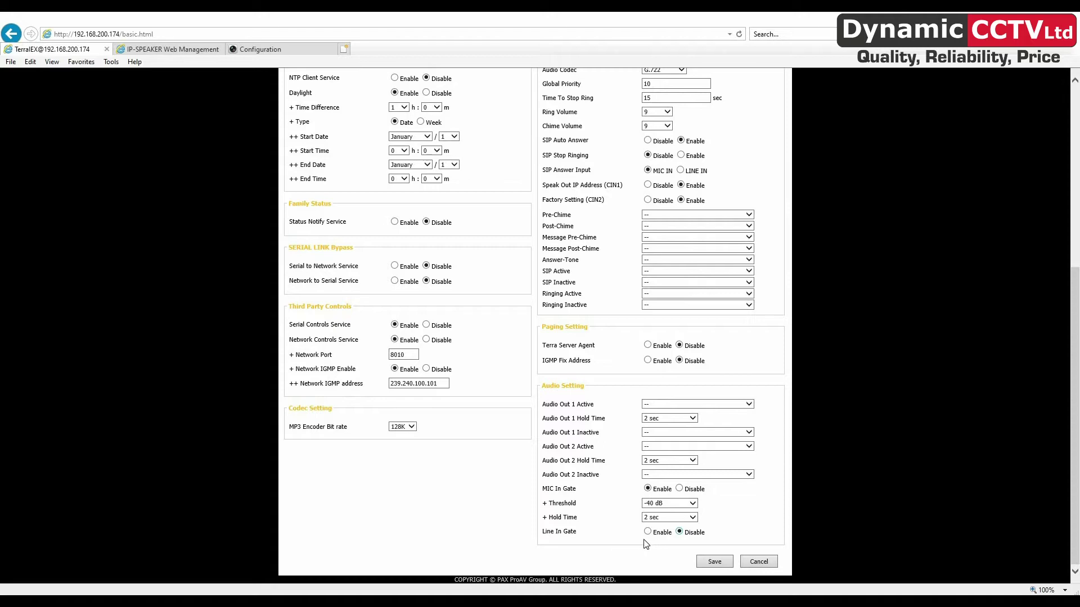
pyautogui.click(647, 533)
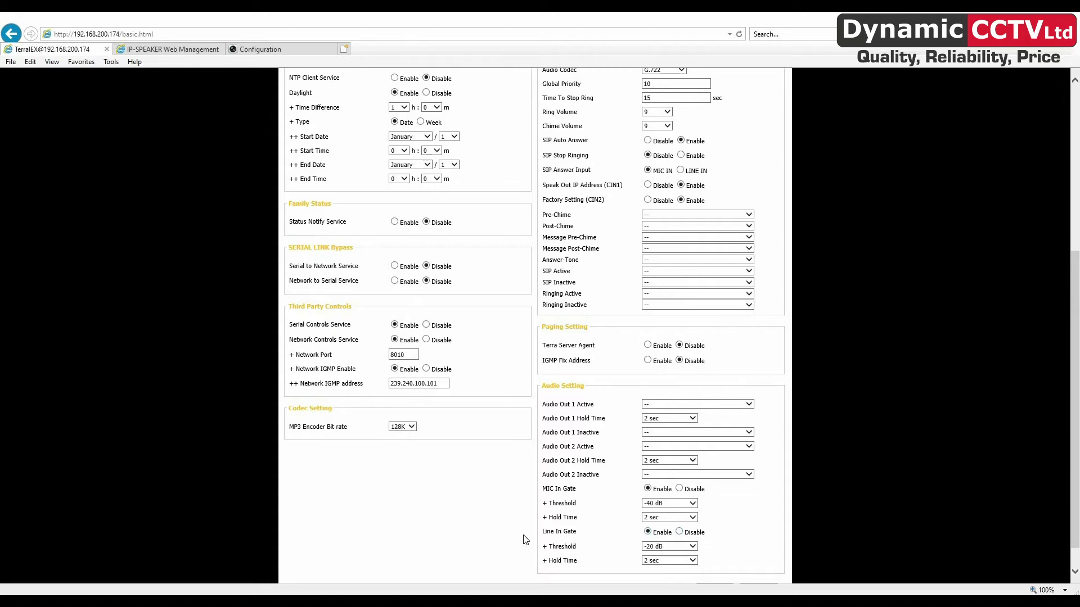
pyautogui.scroll(5, 520, 506)
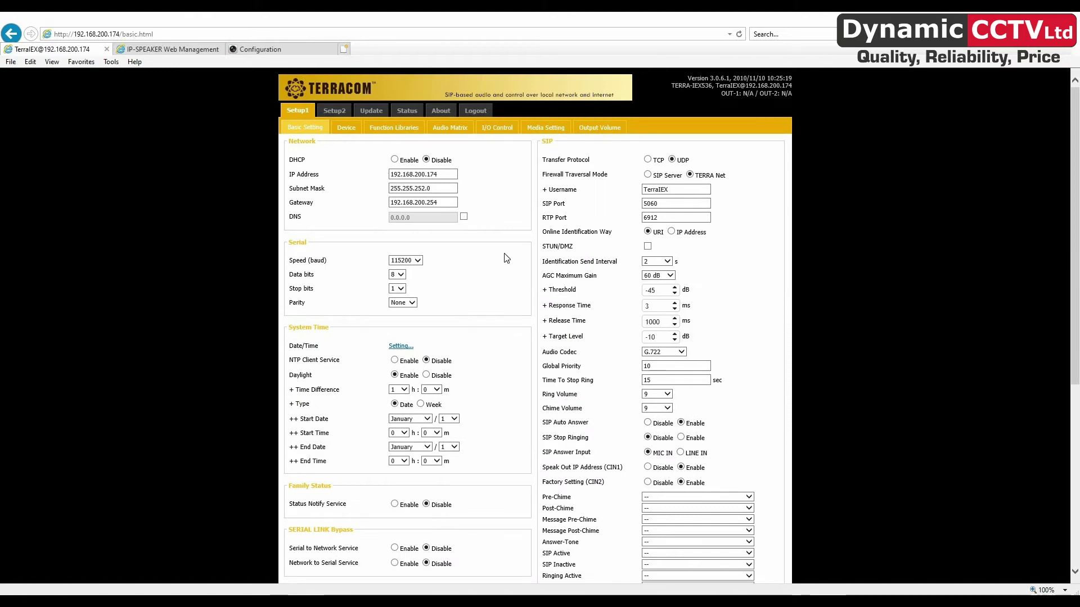
# In the Audio Matrix, set LINE IN to Mono mode, priority 1, with G.722 stream output
pyautogui.click(451, 137)
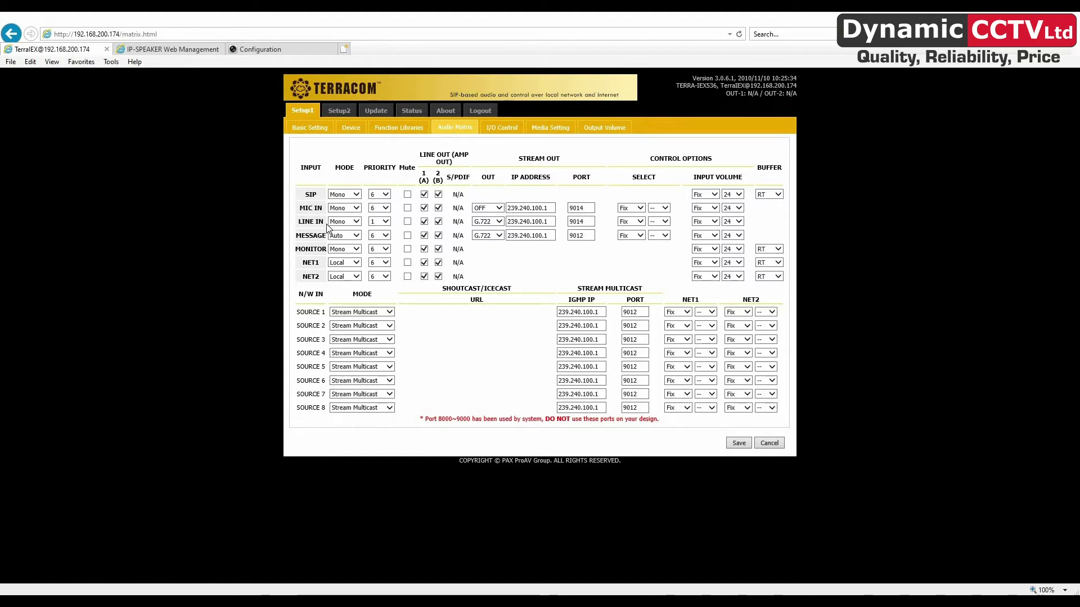
pyautogui.click(352, 224)
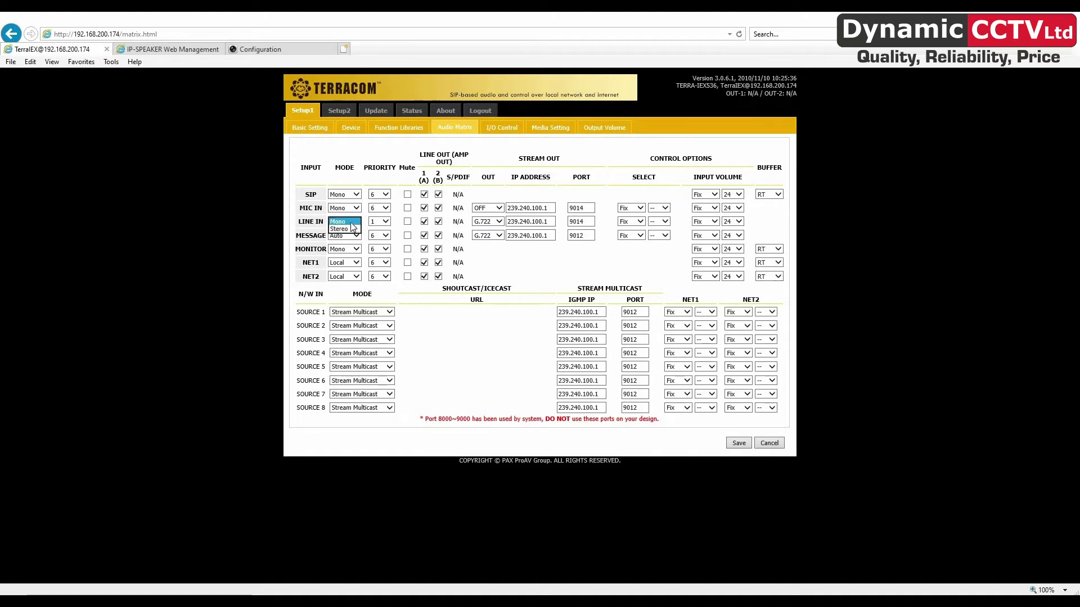
pyautogui.click(350, 219)
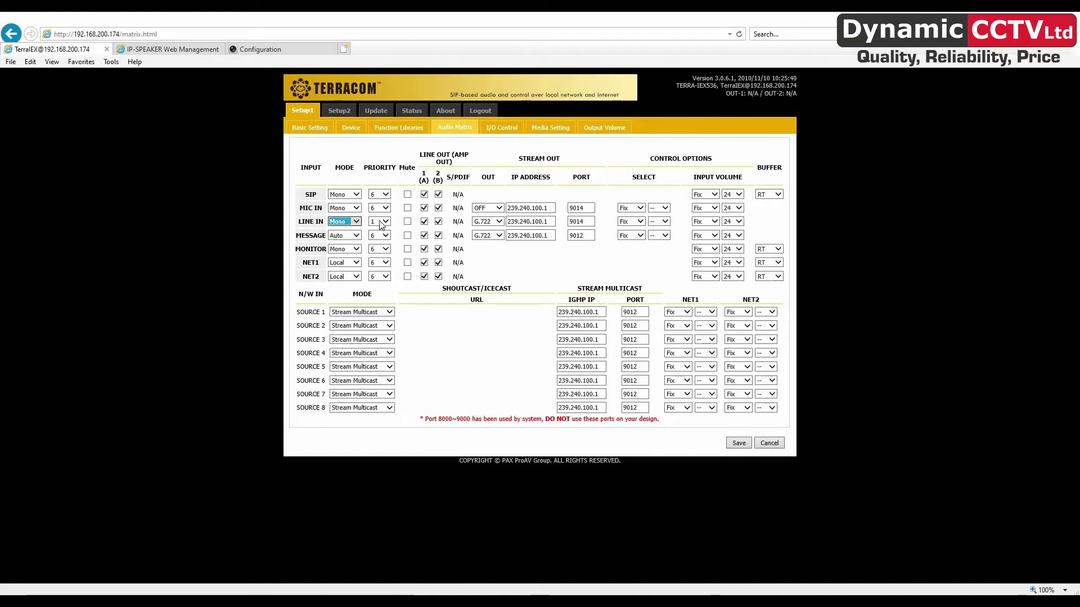
pyautogui.click(380, 222)
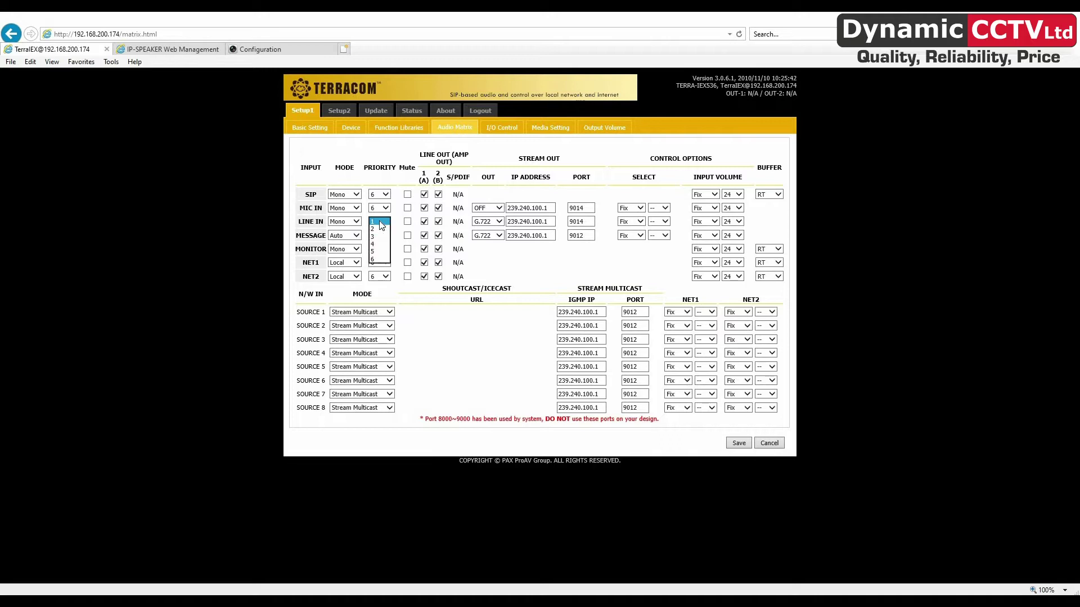
pyautogui.click(380, 223)
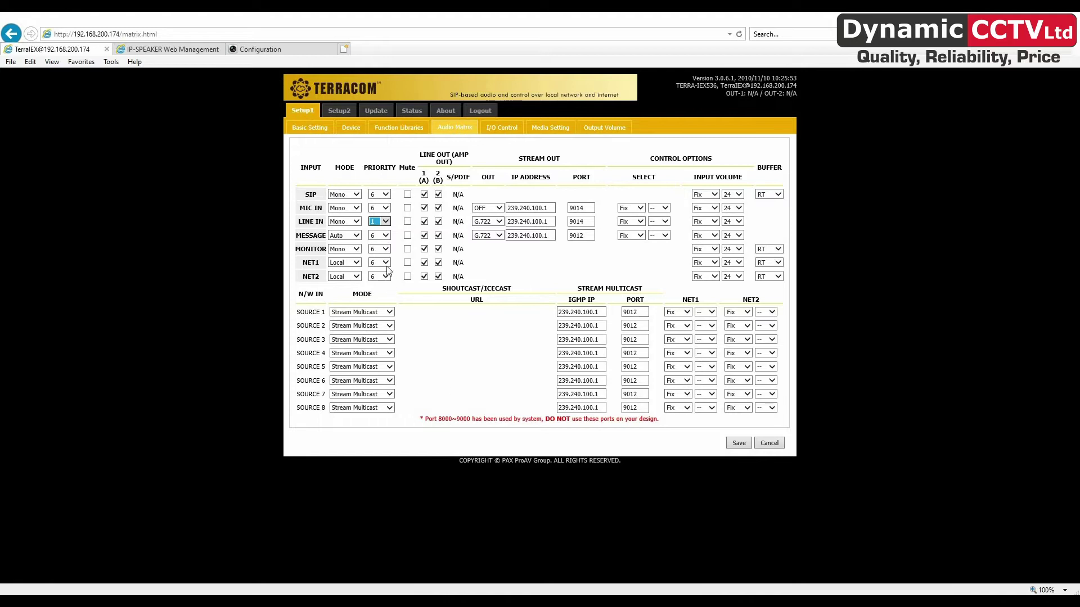
pyautogui.click(375, 226)
pyautogui.click(315, 221)
pyautogui.click(499, 223)
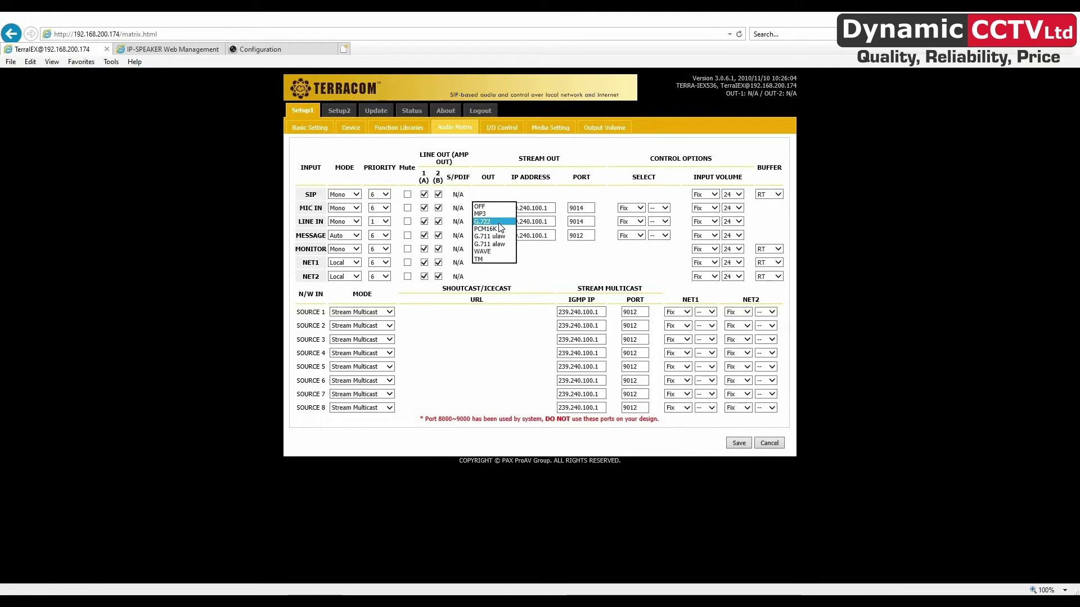
pyautogui.click(500, 223)
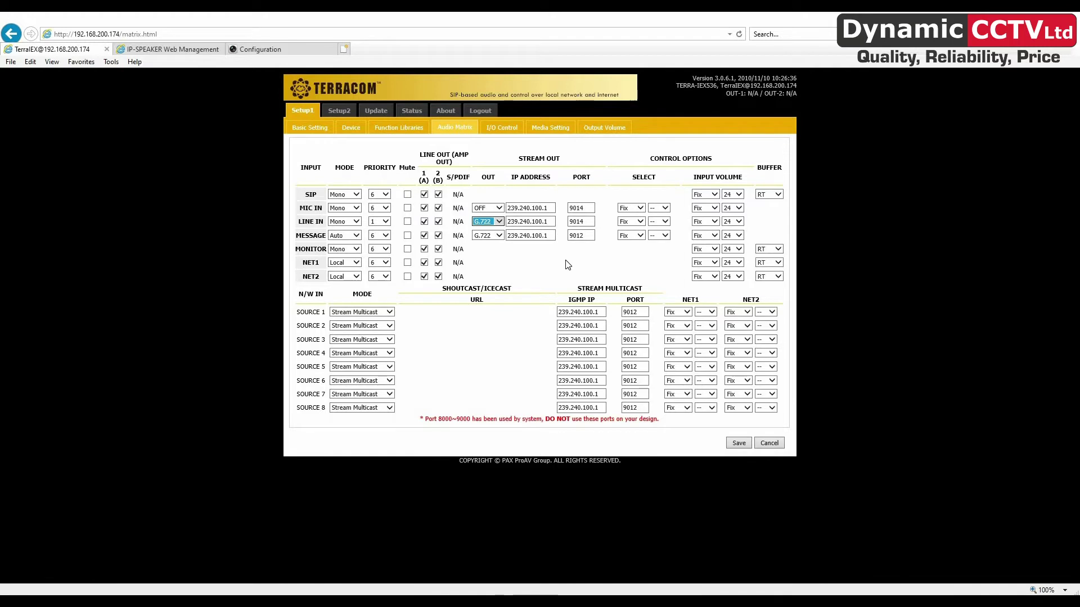
# Set LINE IN input volume to 15, then switch to the IP-SPEAKER Web Management tab
pyautogui.click(737, 222)
pyautogui.scroll(-1, 739, 288)
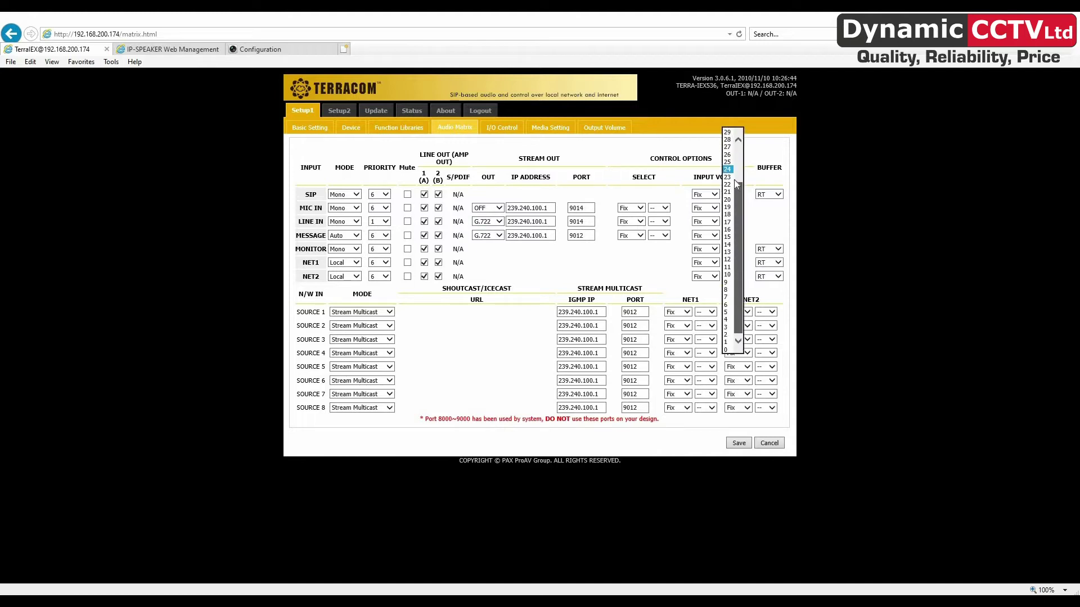
pyautogui.click(728, 236)
pyautogui.click(638, 264)
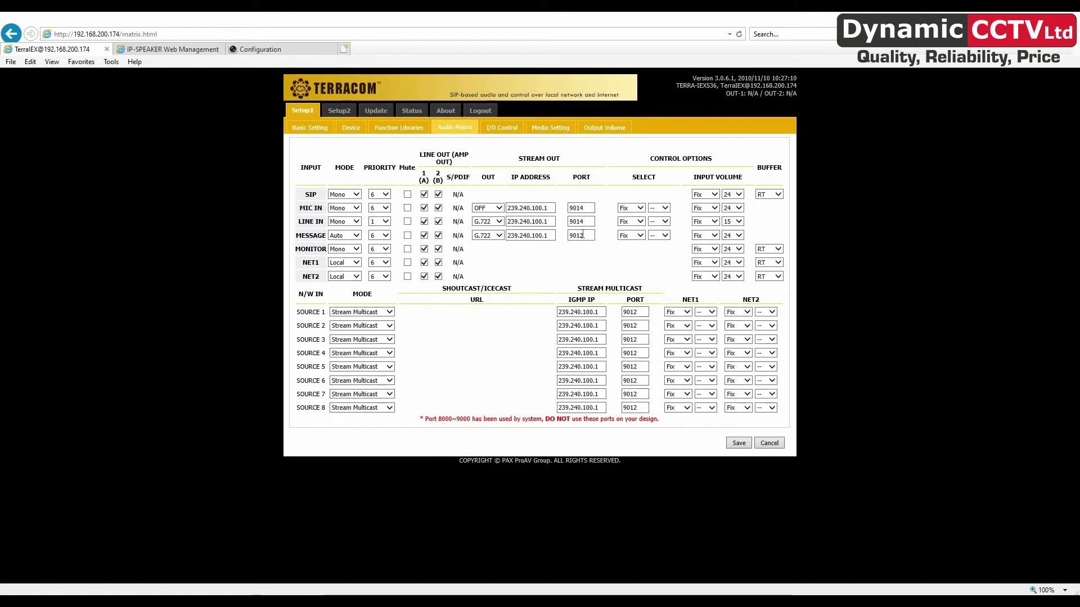
pyautogui.click(181, 49)
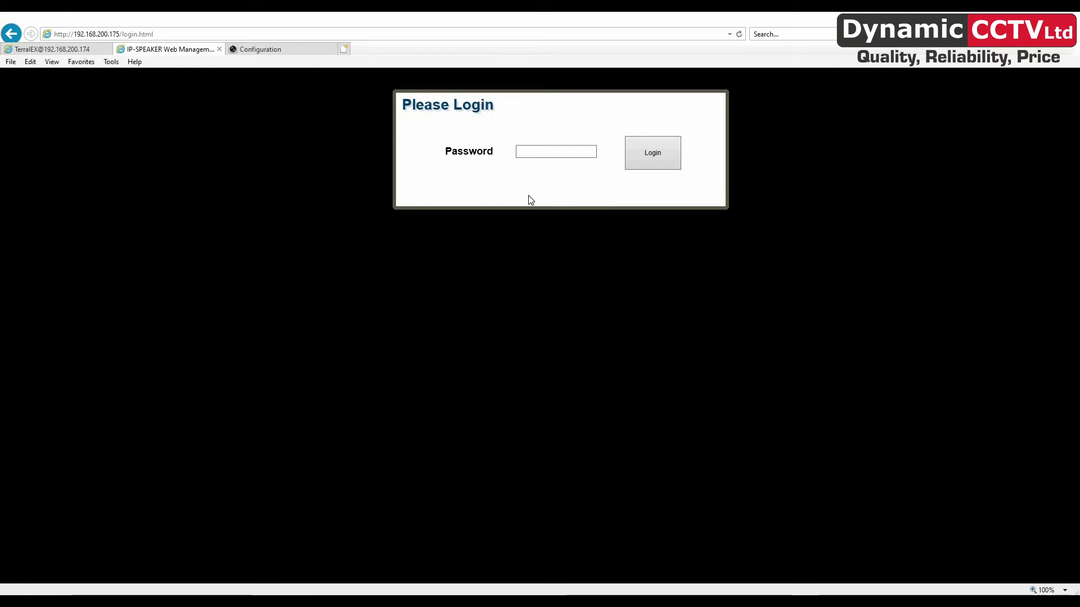
# Log in to the IP speaker and view its Net Setting page showing static IP 192.168.200.175
pyautogui.click(528, 152)
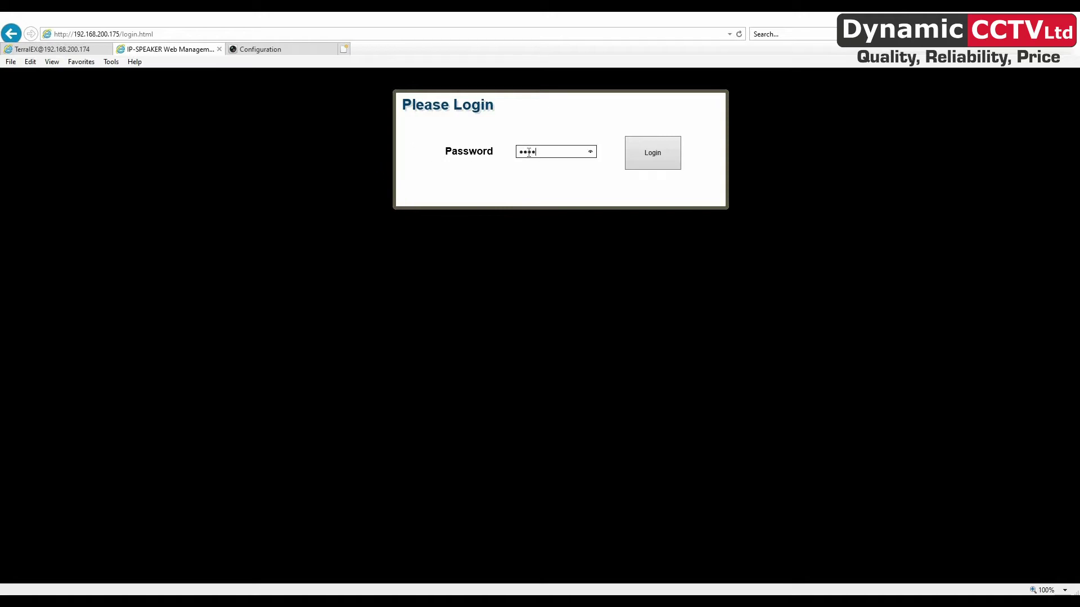
pyautogui.click(649, 154)
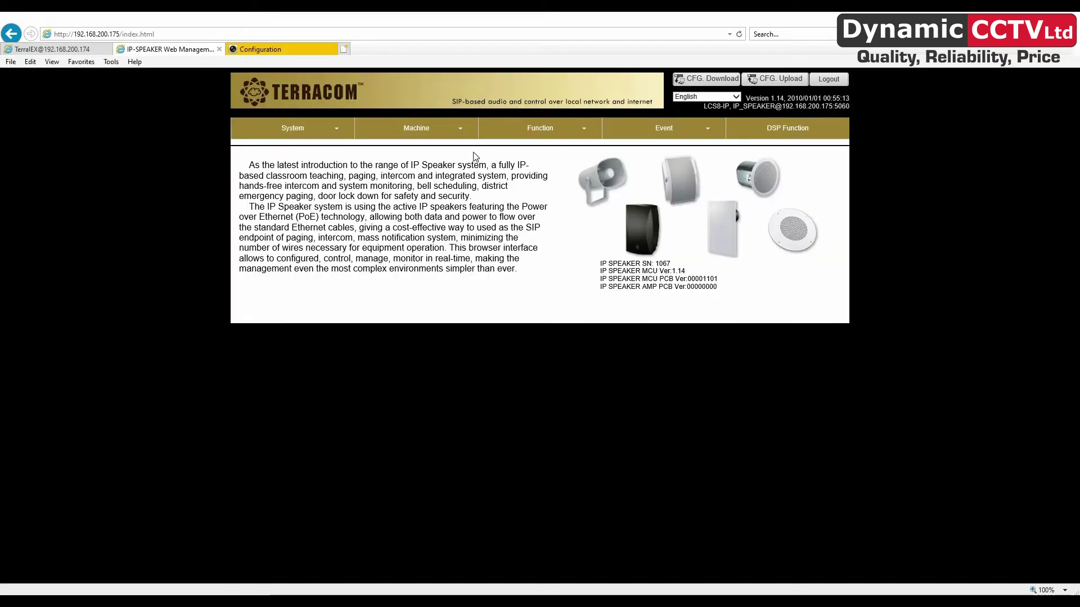
pyautogui.moveTo(452, 130)
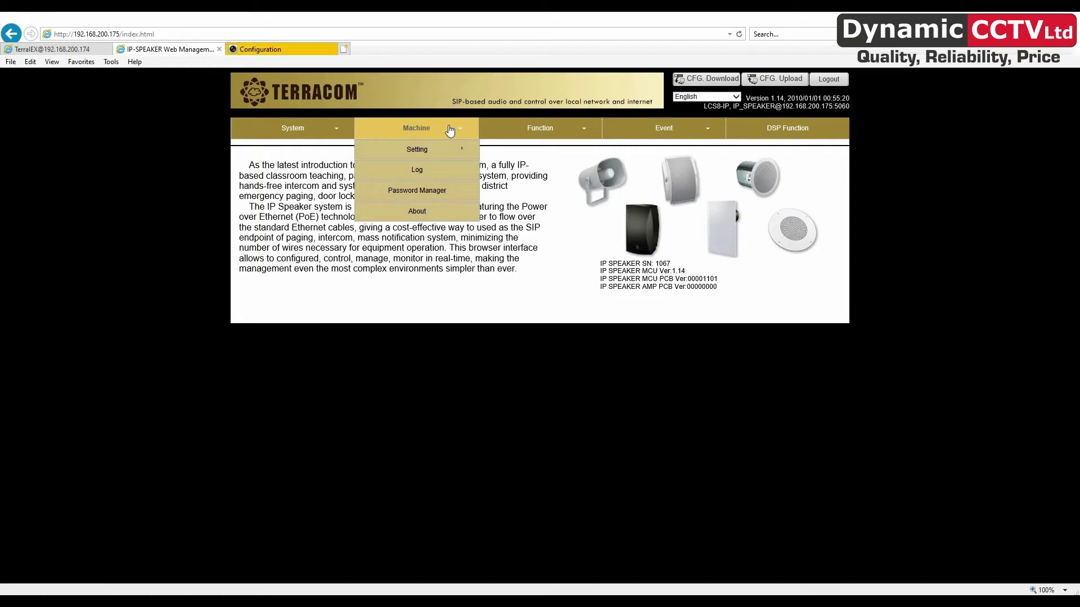
pyautogui.moveTo(436, 153)
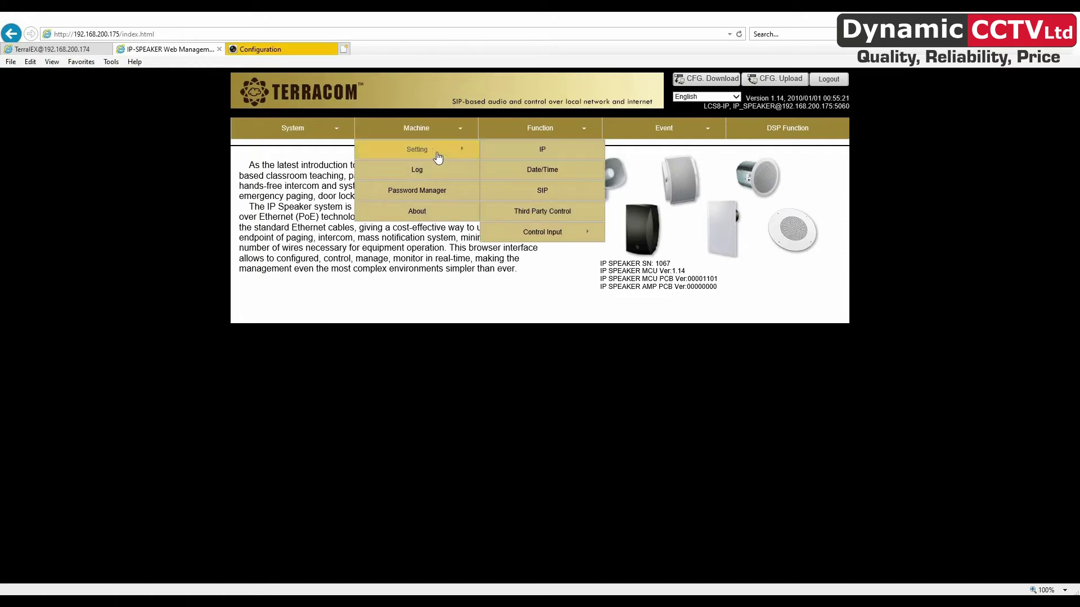
pyautogui.click(542, 151)
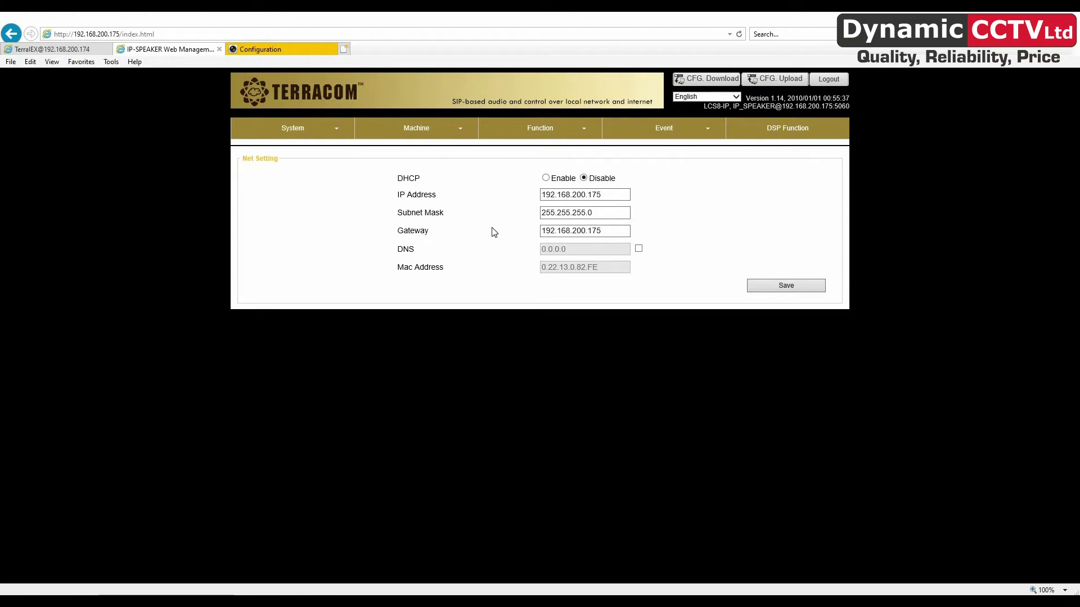
# Open the speaker's Ethernet Audio Stream page, then view the TerraIEX Audio Matrix tab for reference
pyautogui.click(541, 131)
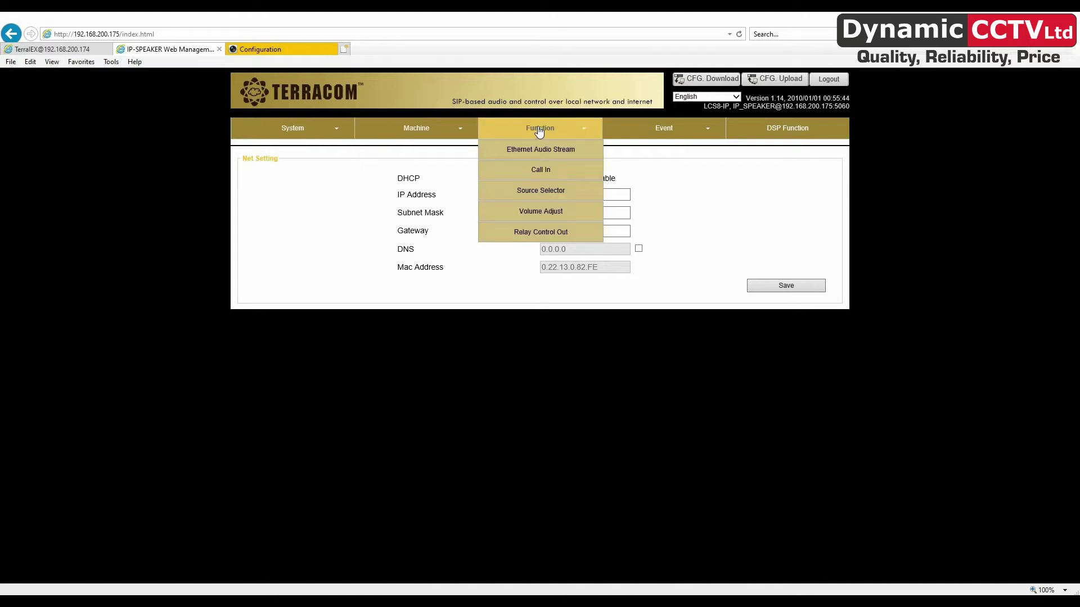
pyautogui.click(541, 151)
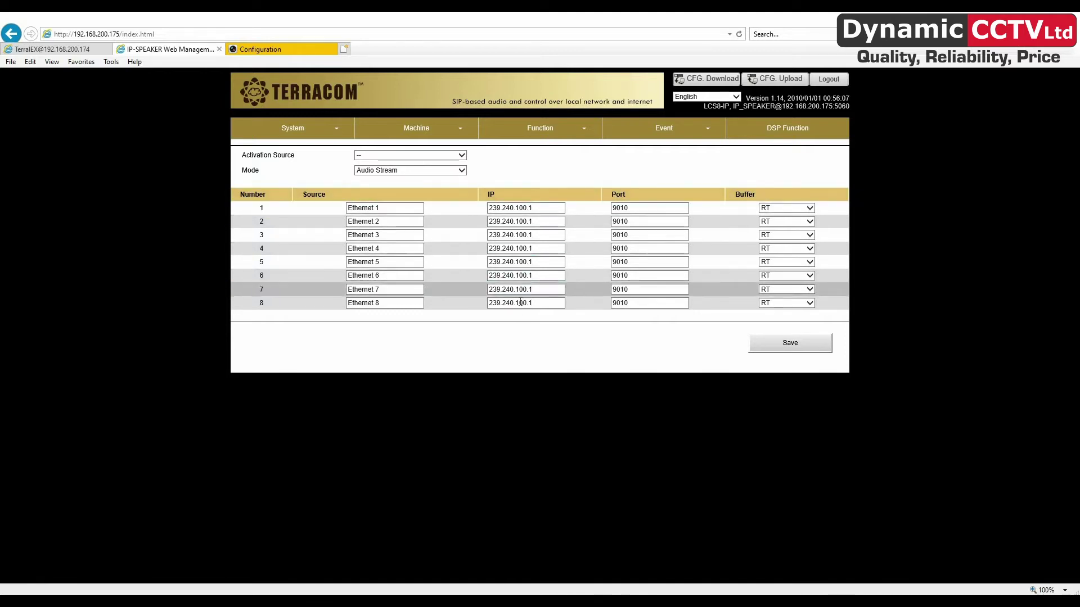
pyautogui.click(61, 52)
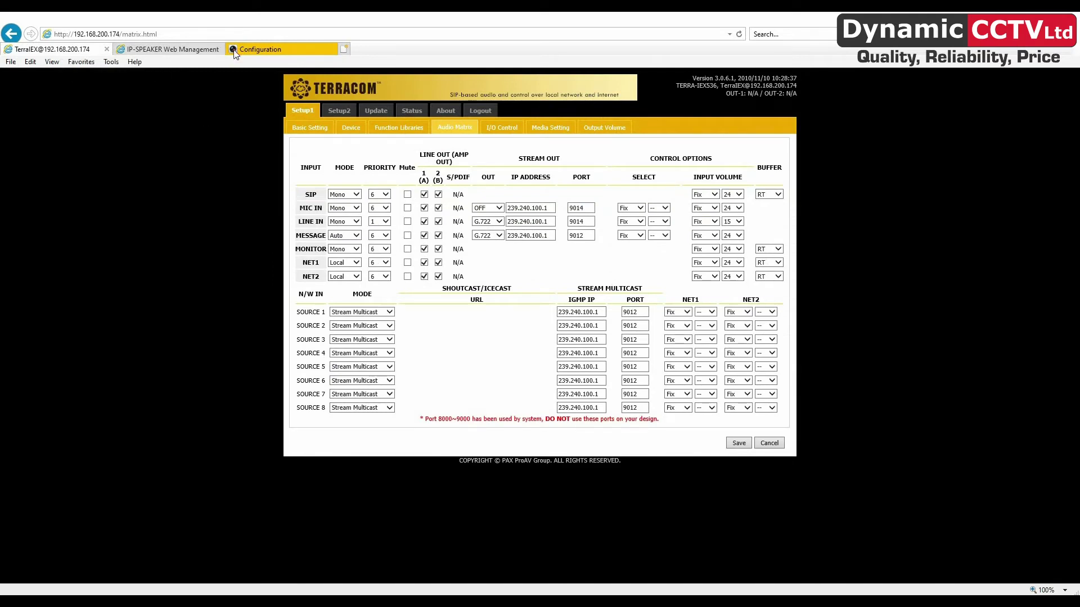
# Set stream 1 to port 9014, name 'Terra IEX line in', buffer 0.5, and save
pyautogui.click(202, 51)
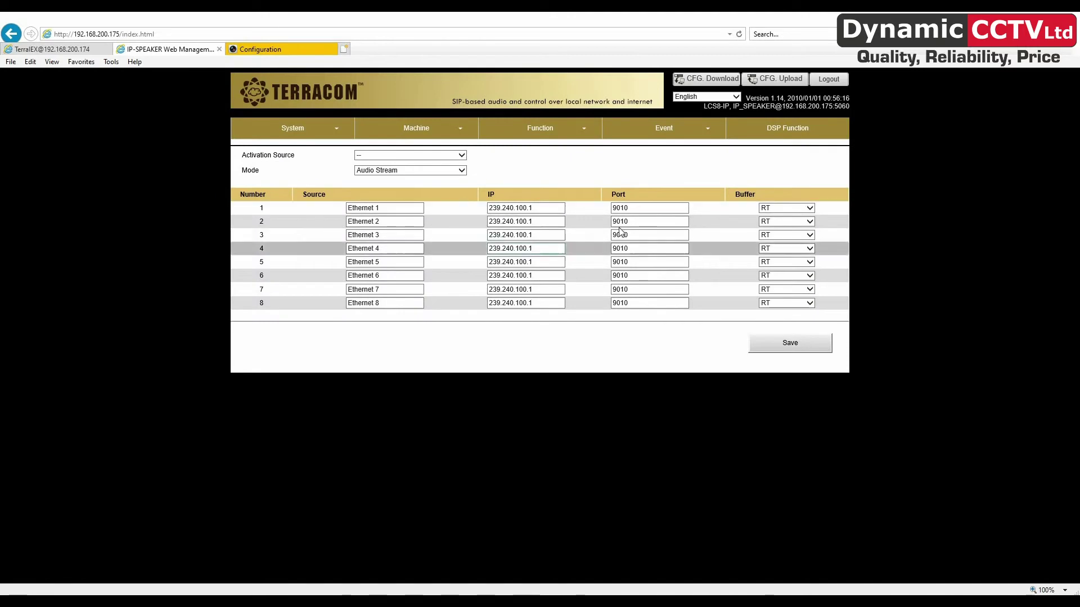
pyautogui.click(633, 208)
pyautogui.press('BackSpace')
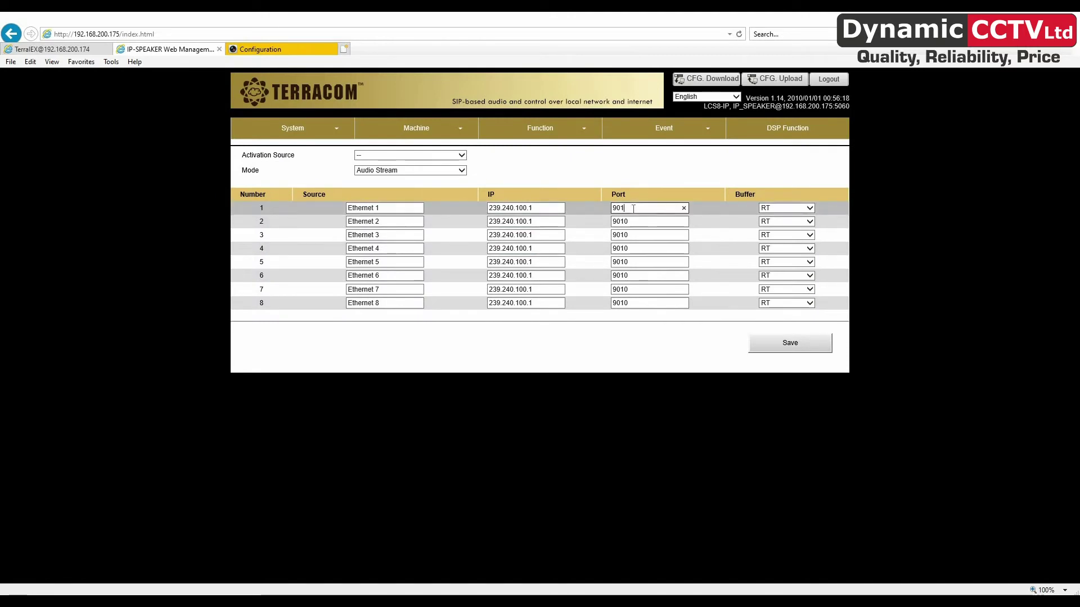
pyautogui.click(359, 208)
pyautogui.hotkey('ctrl', 'a')
pyautogui.press('BackSpace')
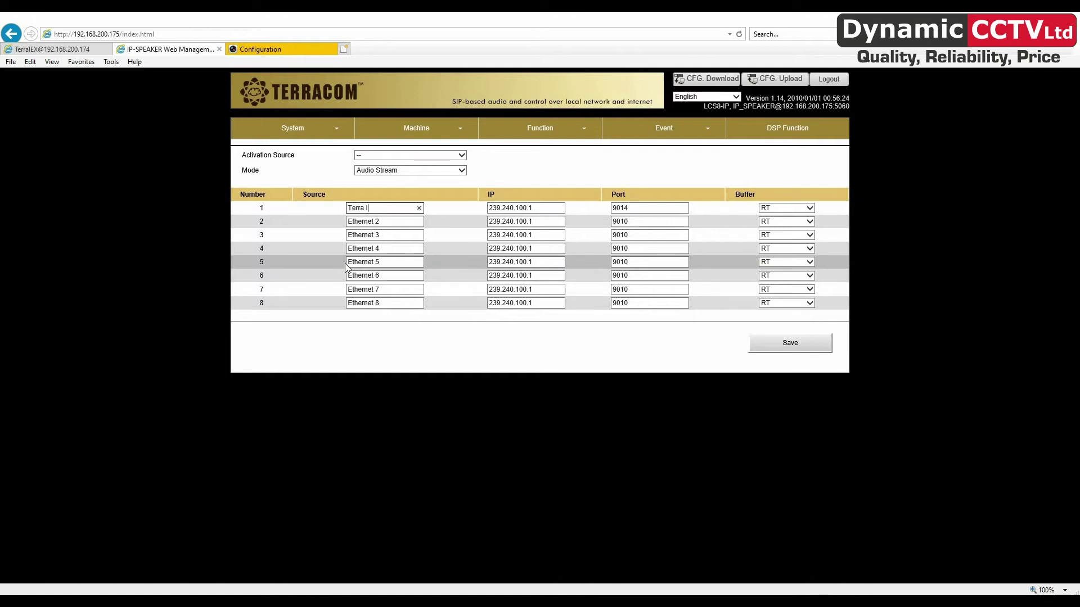
pyautogui.write('Terra IEX Iine in')
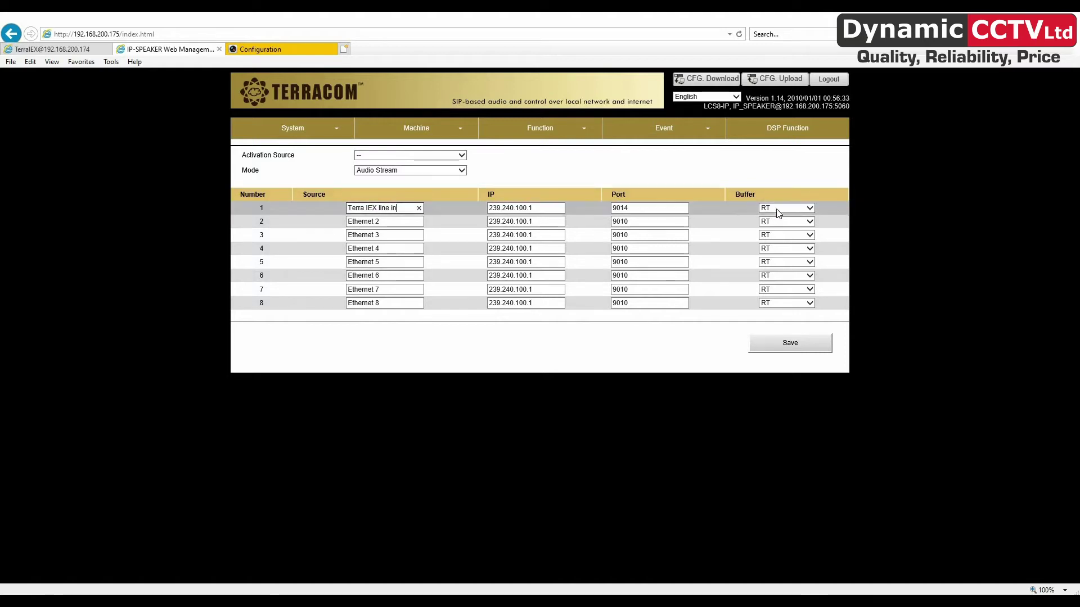
pyautogui.click(810, 208)
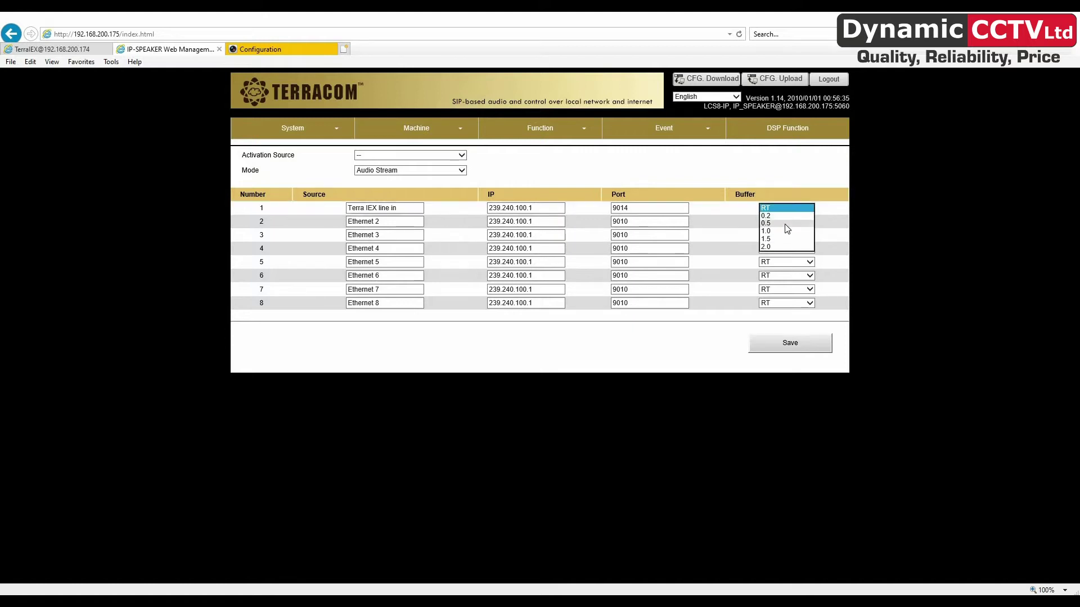
pyautogui.click(769, 221)
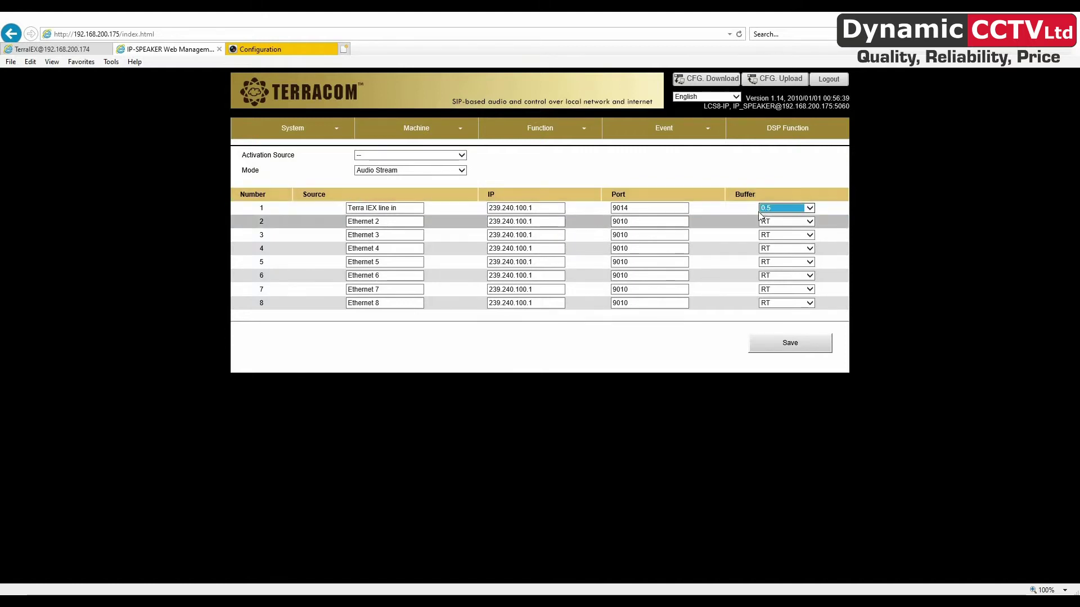
pyautogui.click(786, 352)
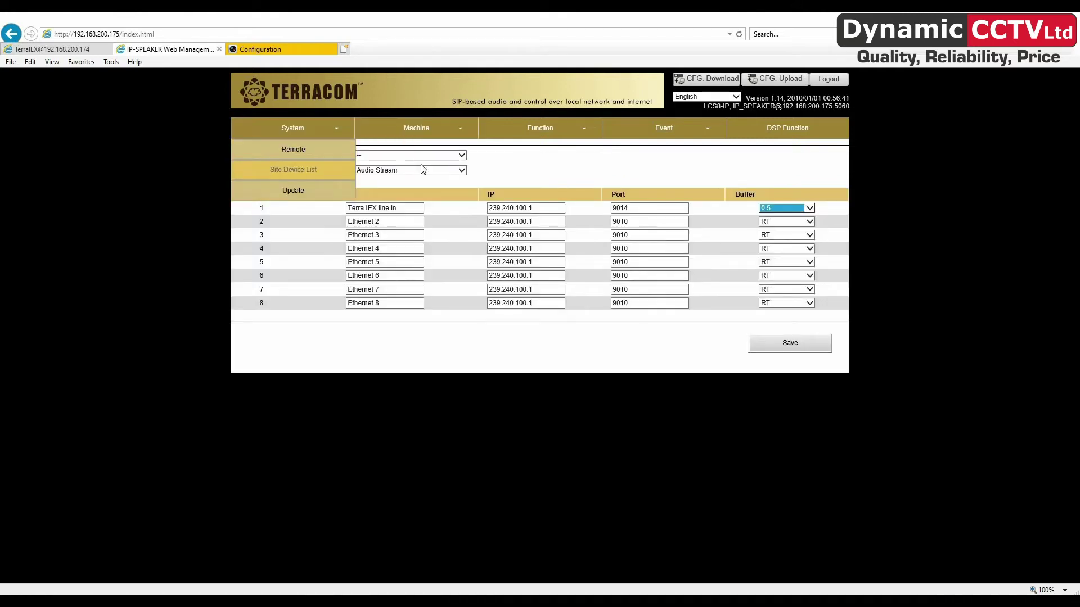
# Choose Terra IEX line in as the activation source and save
pyautogui.click(461, 155)
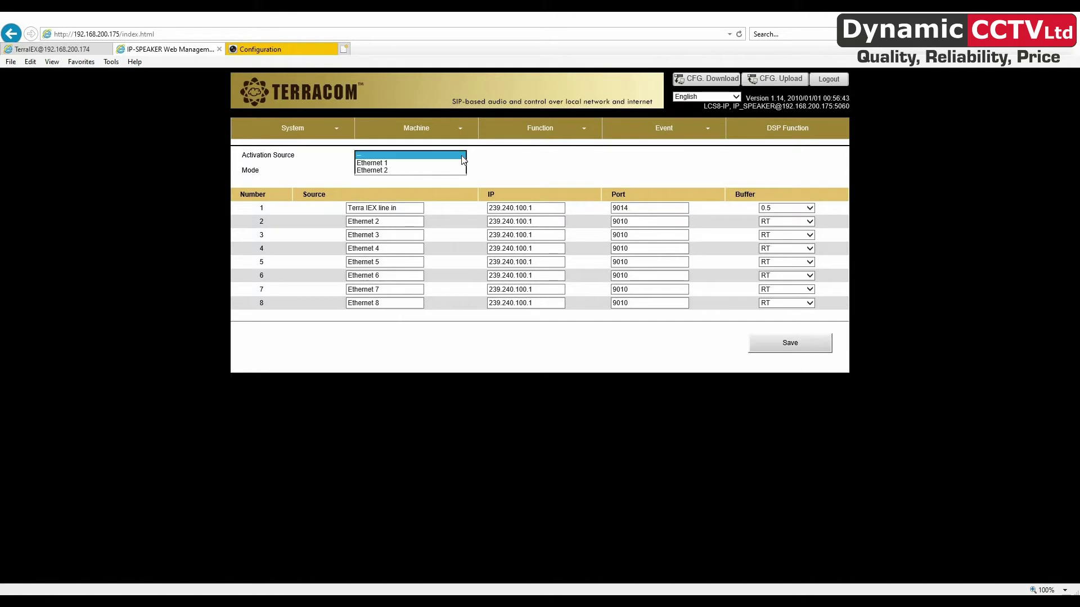
pyautogui.click(374, 156)
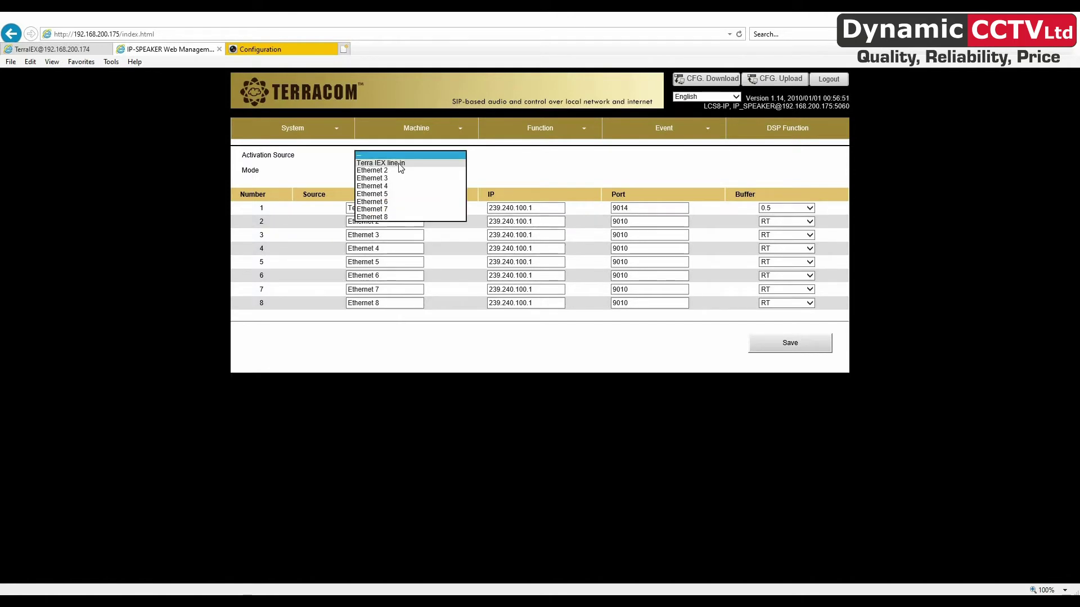
pyautogui.click(399, 164)
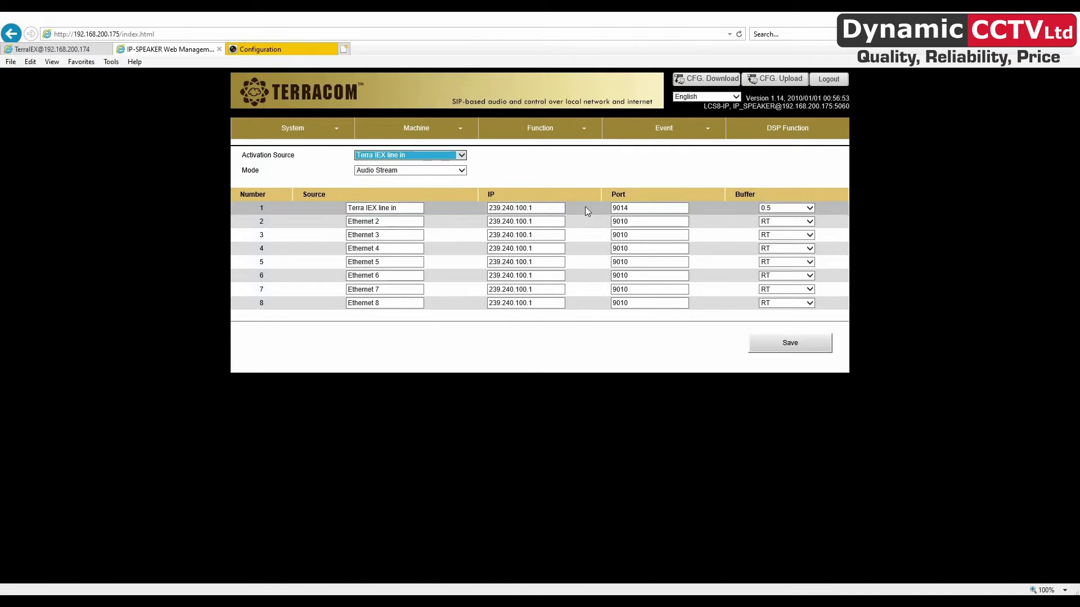
pyautogui.click(789, 344)
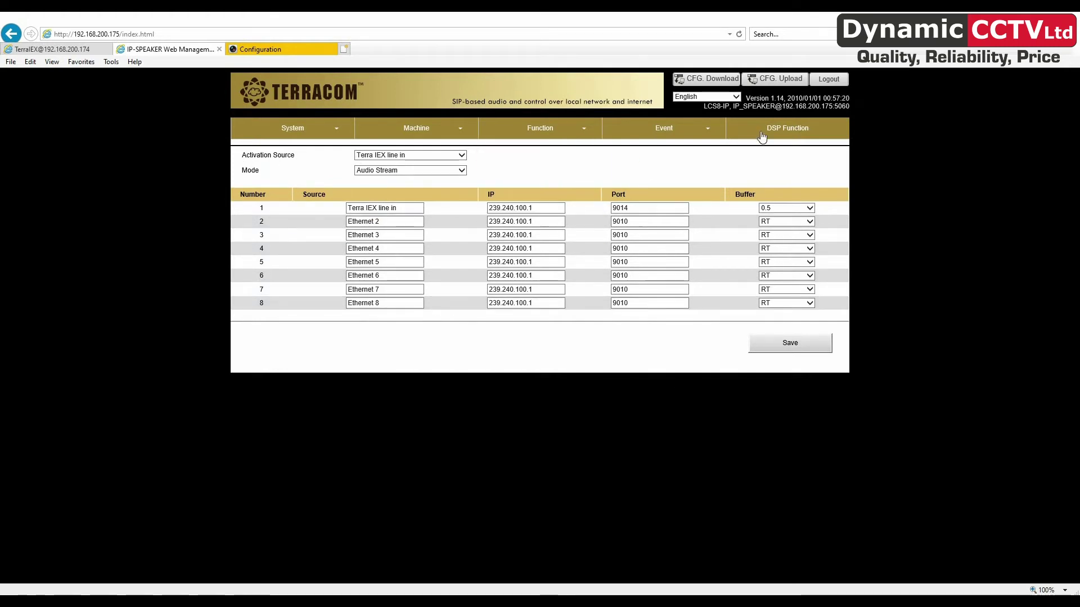
# In DSP Function, set the AMP-Out level to 2.1 dB
pyautogui.click(782, 134)
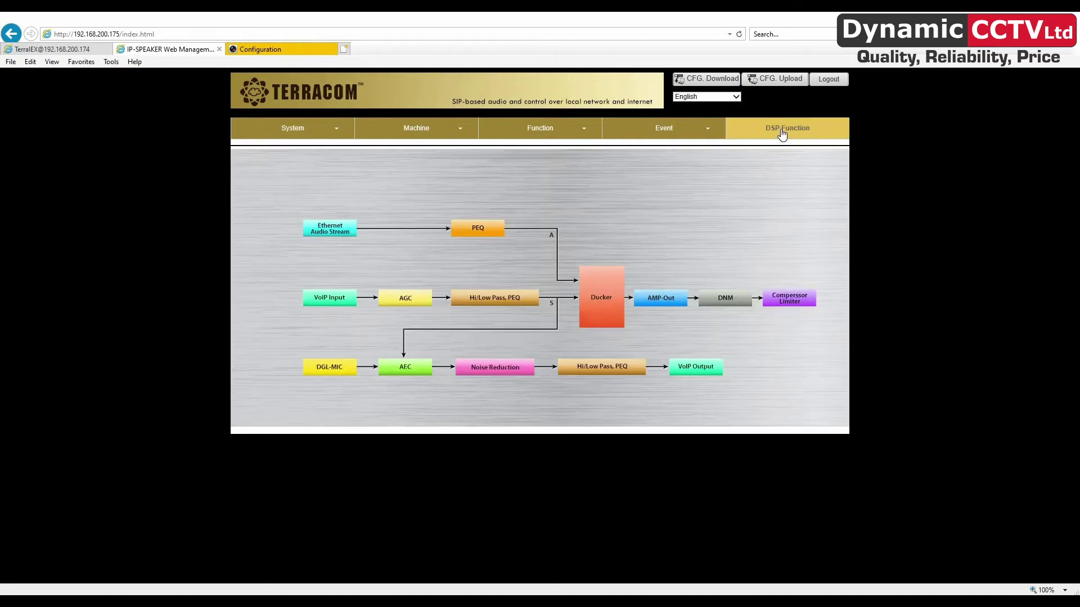
pyautogui.click(653, 298)
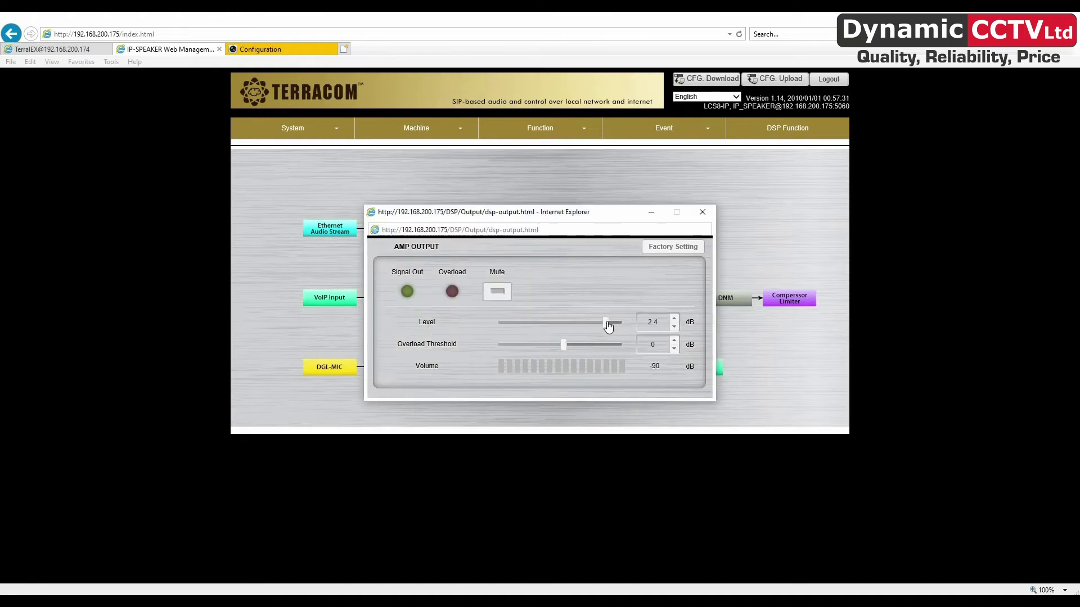
pyautogui.moveTo(603, 322); pyautogui.dragTo(494, 325)
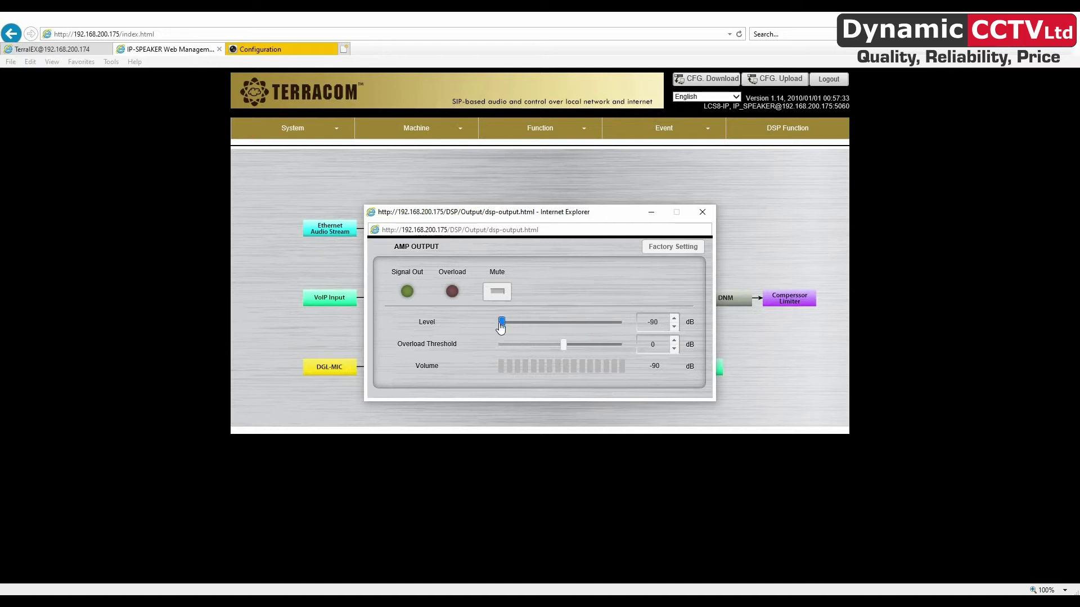
pyautogui.moveTo(593, 325)
pyautogui.mouseDown()
pyautogui.moveTo(640, 323)
pyautogui.moveTo(605, 329)
pyautogui.mouseUp()
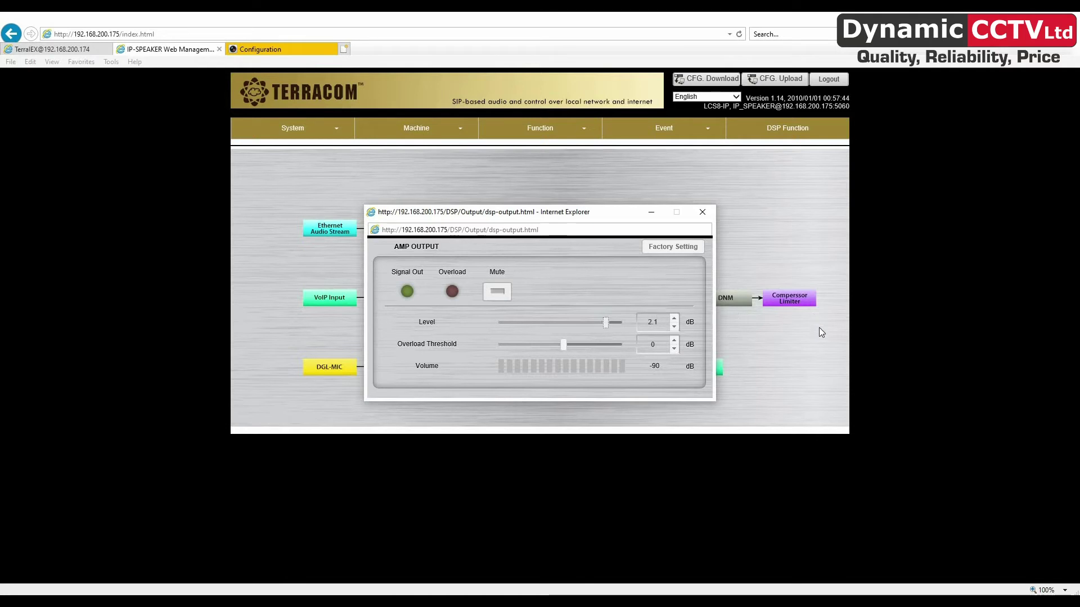
pyautogui.click(703, 212)
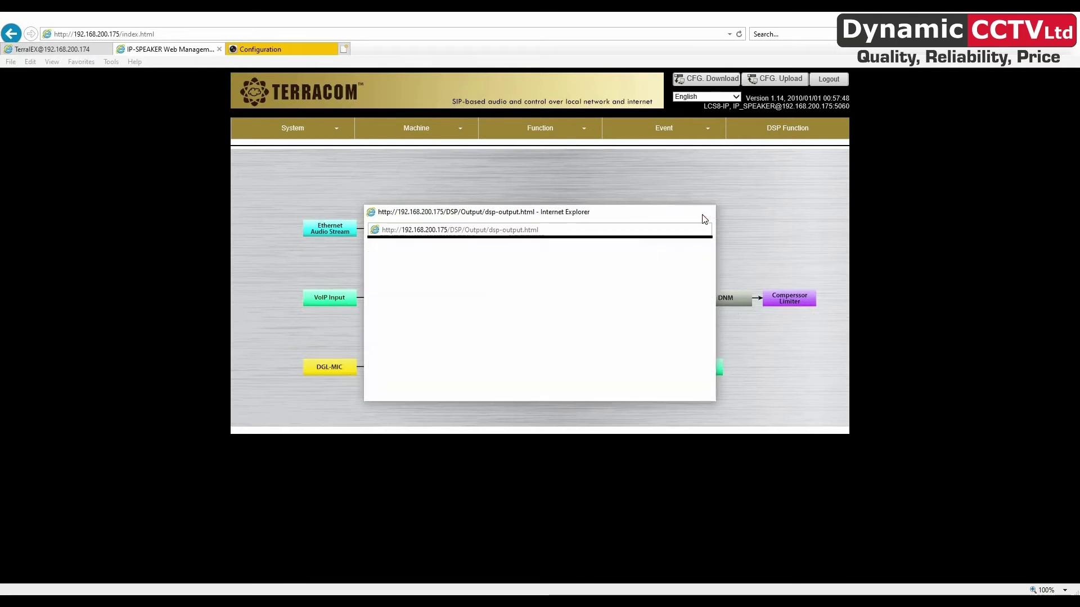
# Review the Ethernet Audio Stream and VoIP Input level settings
pyautogui.click(326, 232)
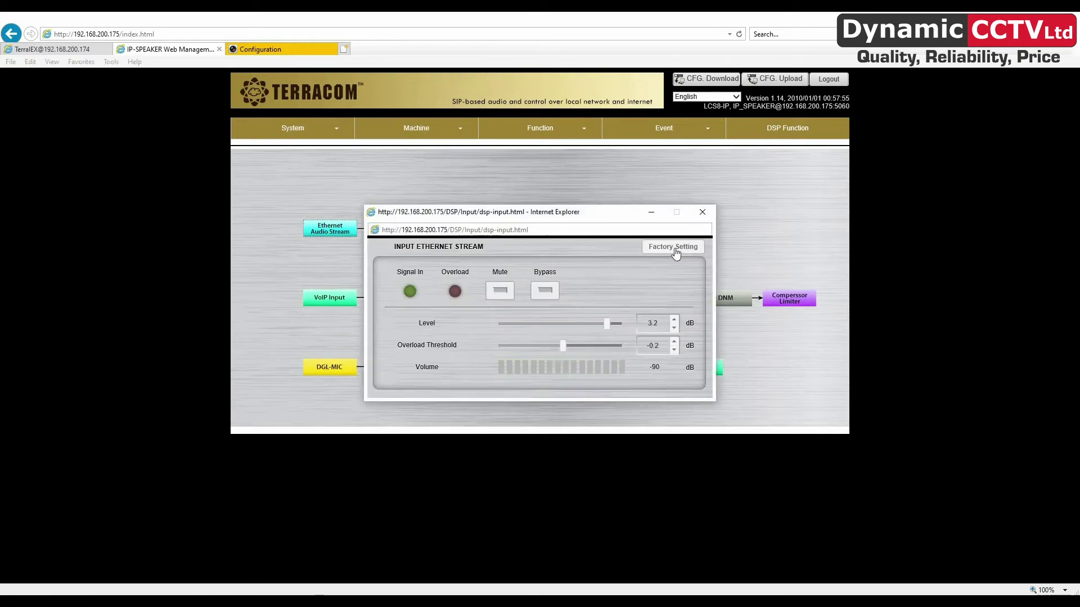
pyautogui.click(329, 298)
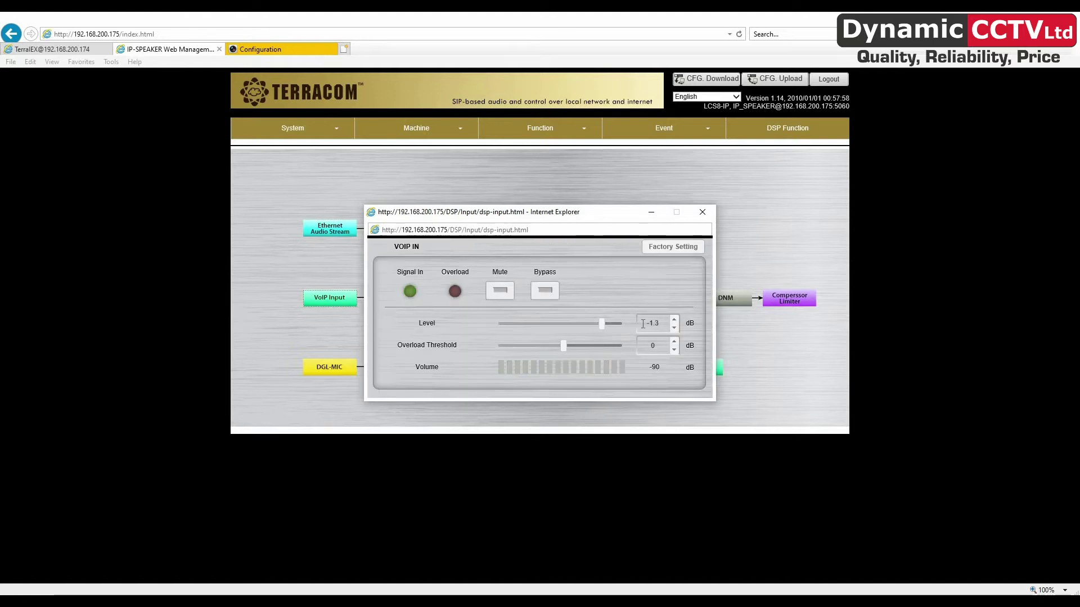
pyautogui.click(702, 213)
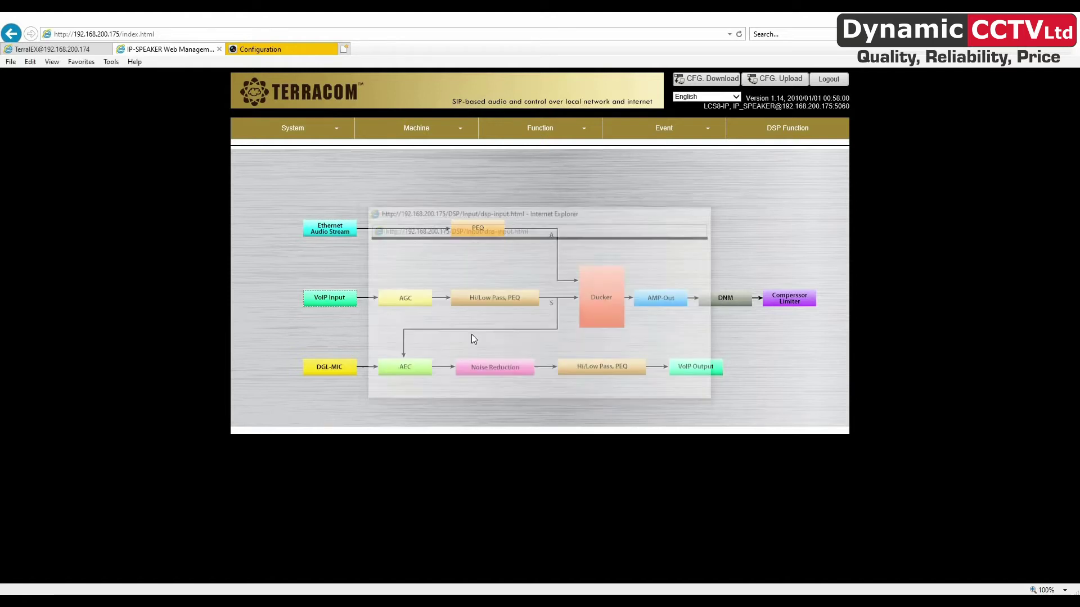
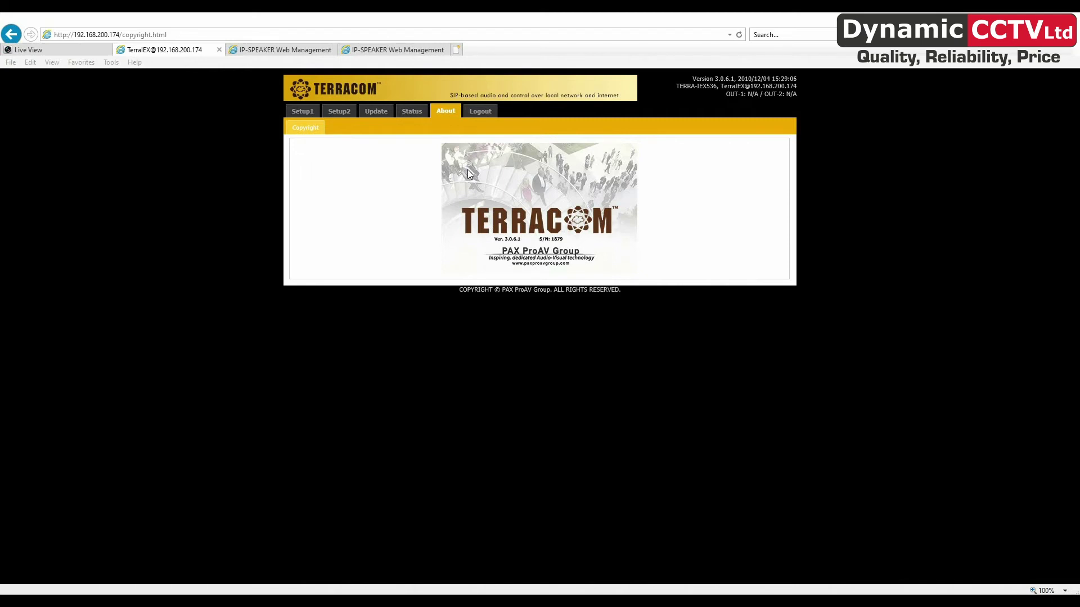
# Show the Setup1 Device list with the TerraIEX unit and the two IP speakers
pyautogui.click(298, 113)
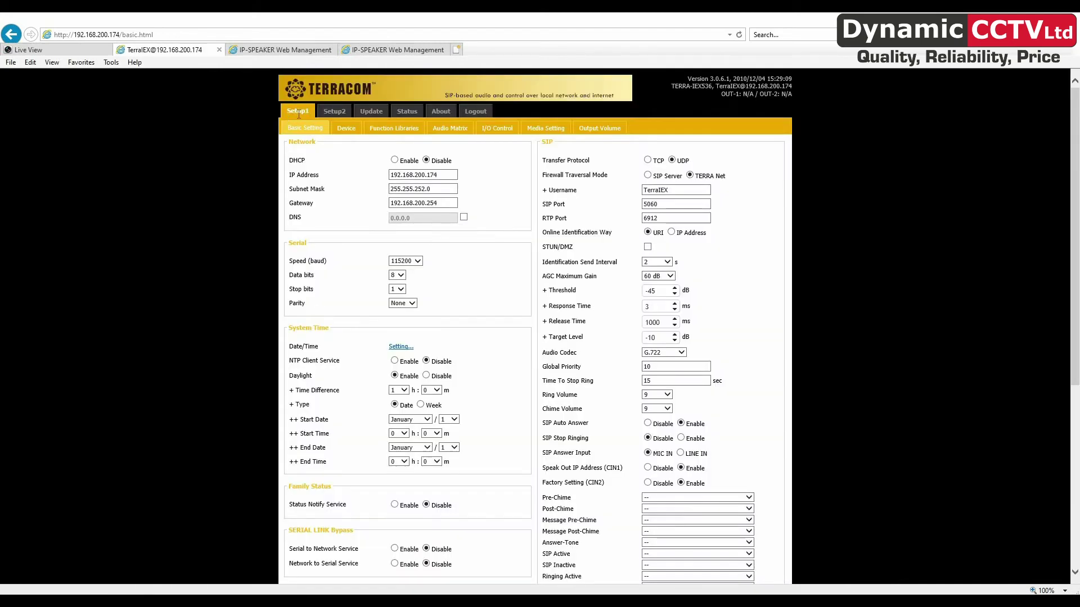
pyautogui.click(347, 127)
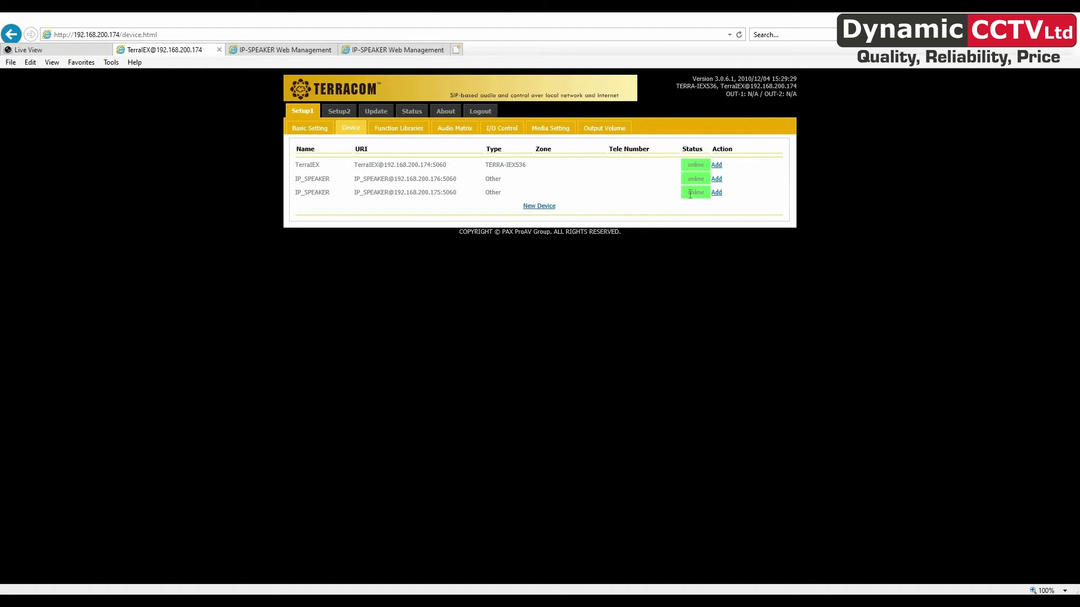
# Add the .176 speaker as IP_SPEAKER and the .175 speaker as IP_SPEAKER2
pyautogui.click(716, 180)
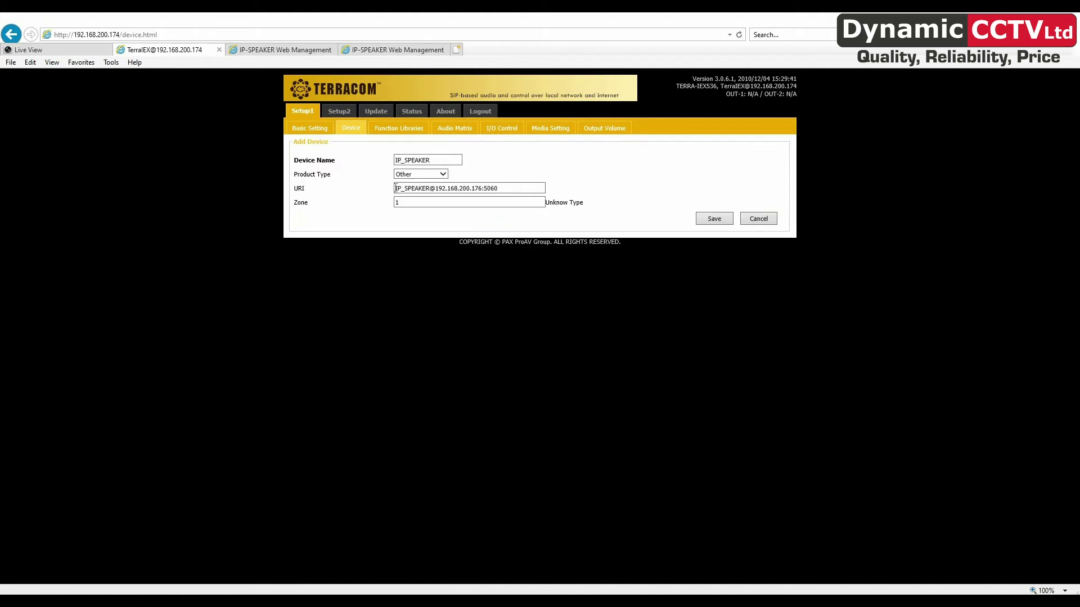
pyautogui.click(713, 220)
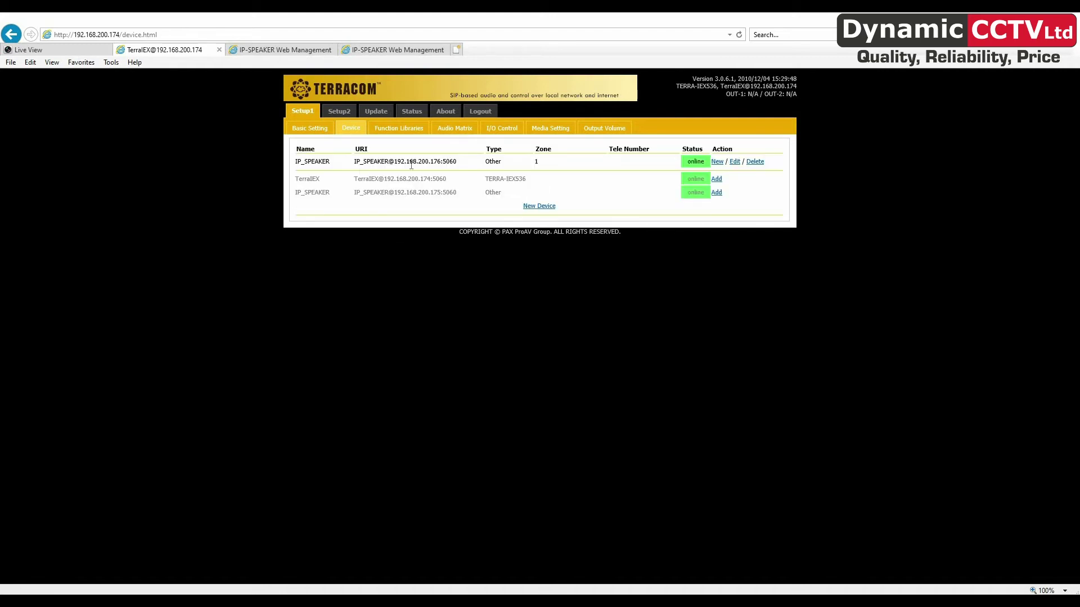
pyautogui.click(716, 194)
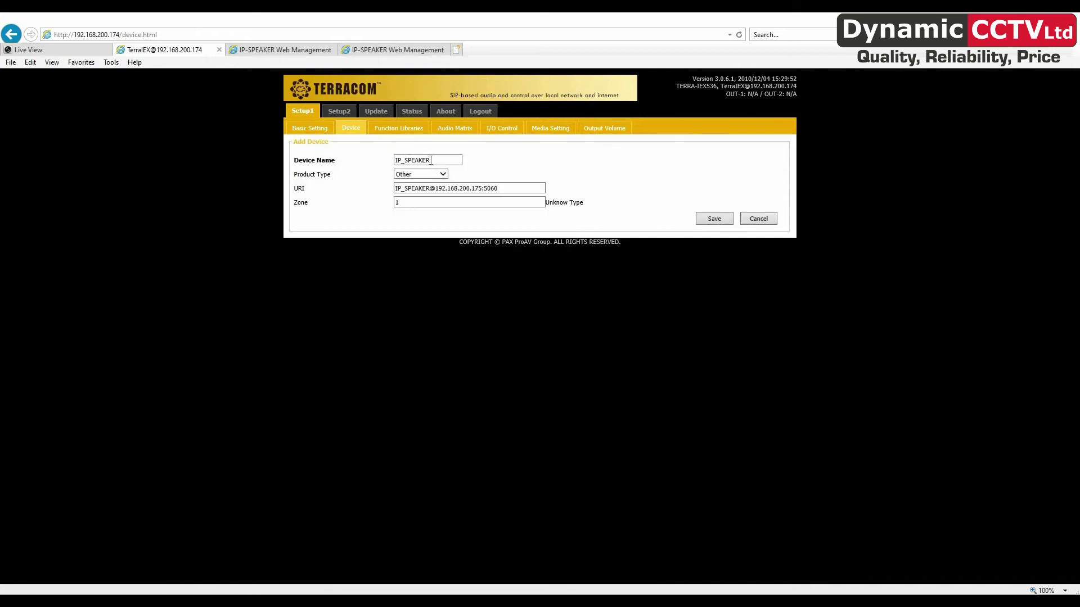
pyautogui.write('2')
pyautogui.click(714, 218)
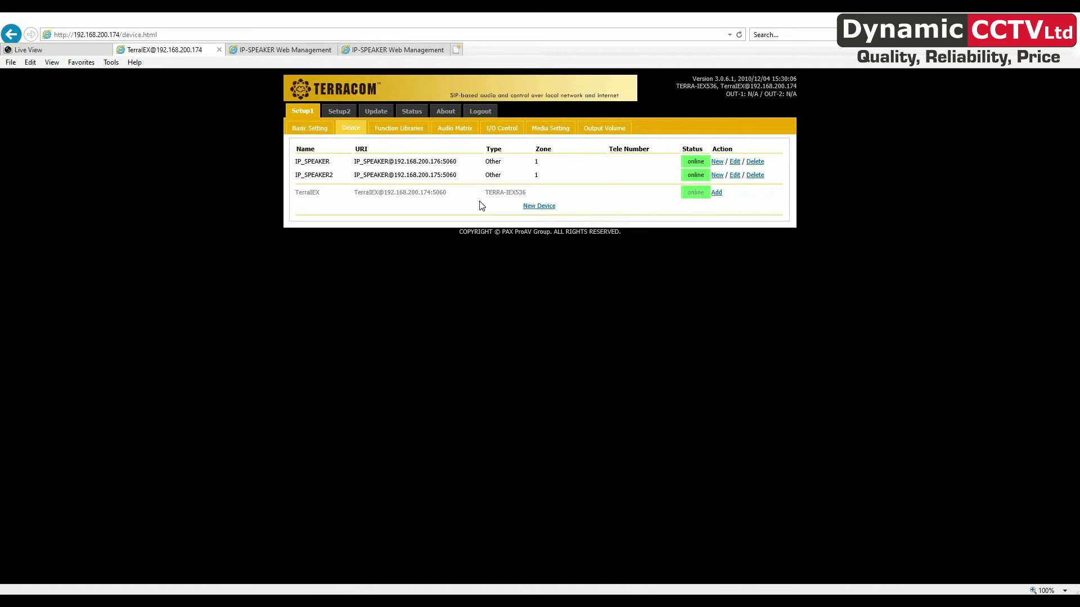
pyautogui.click(398, 130)
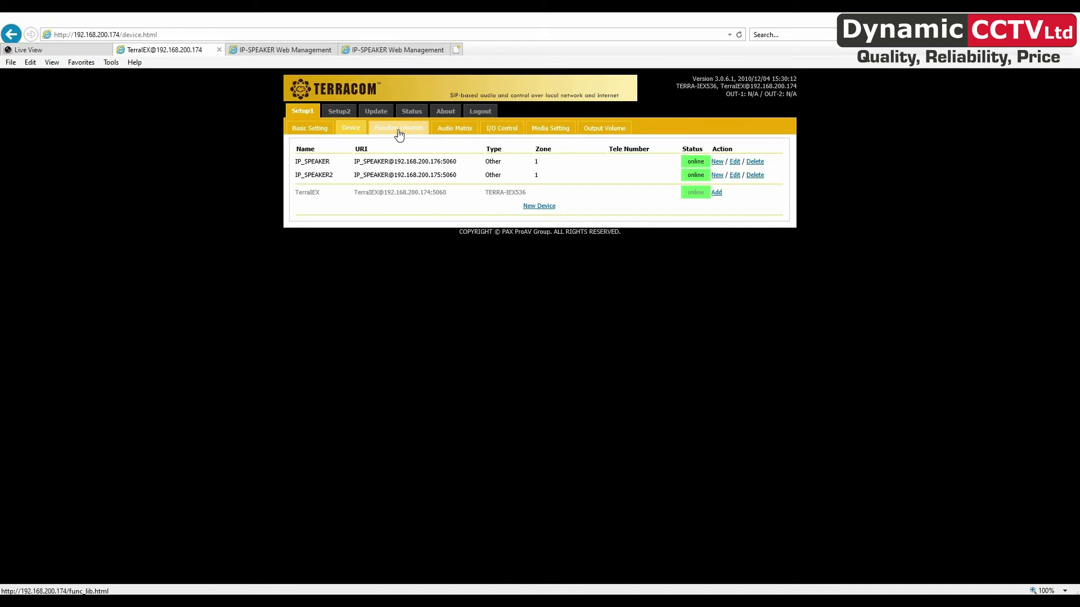
# Start a new Device Group in Function Libraries named 'Test group'
pyautogui.click(398, 131)
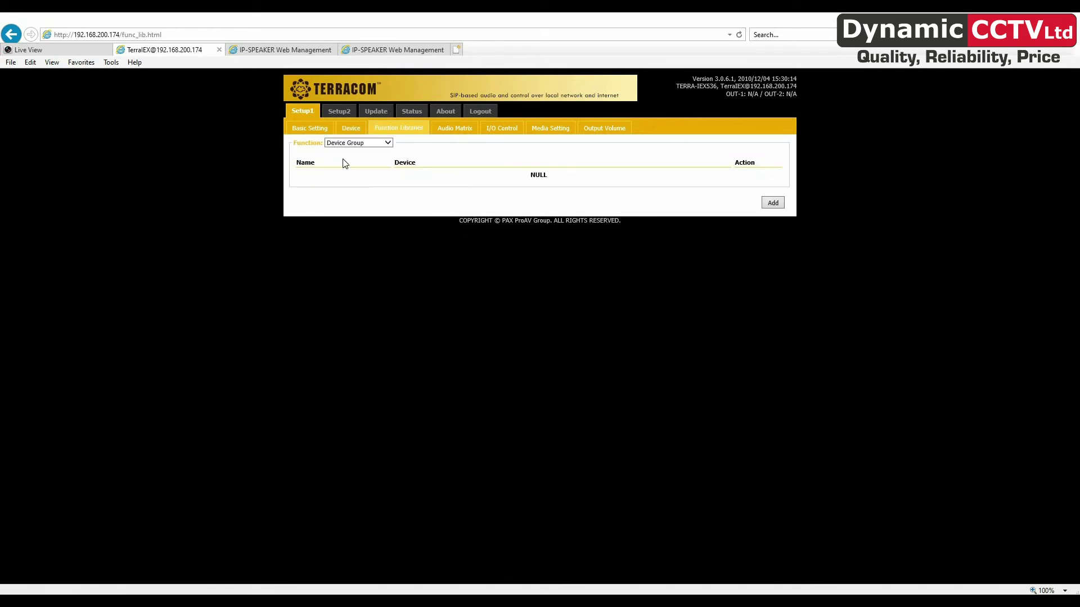
pyautogui.click(388, 144)
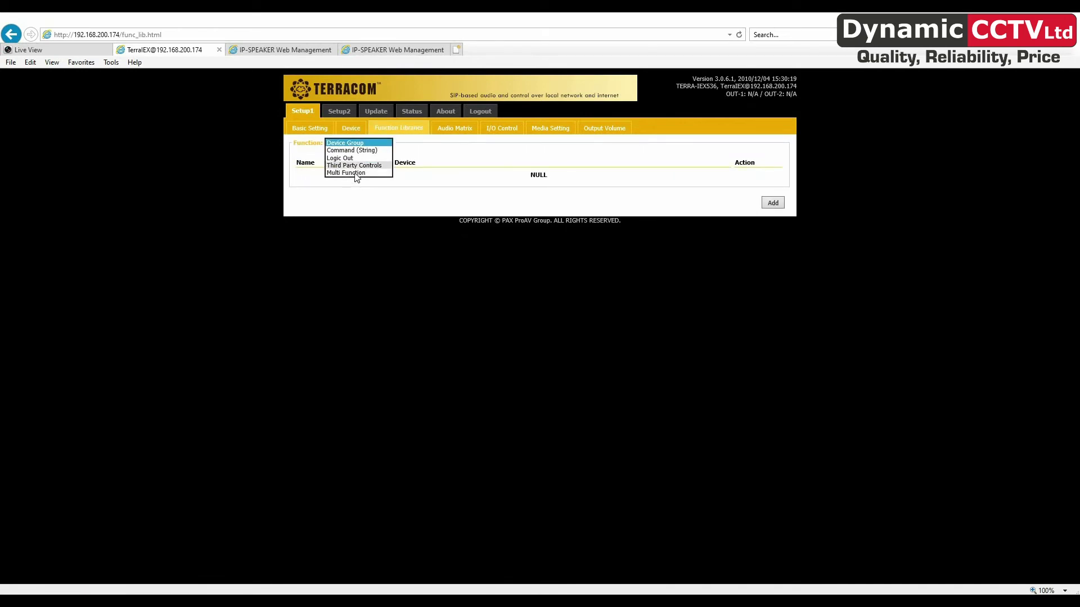
pyautogui.click(350, 143)
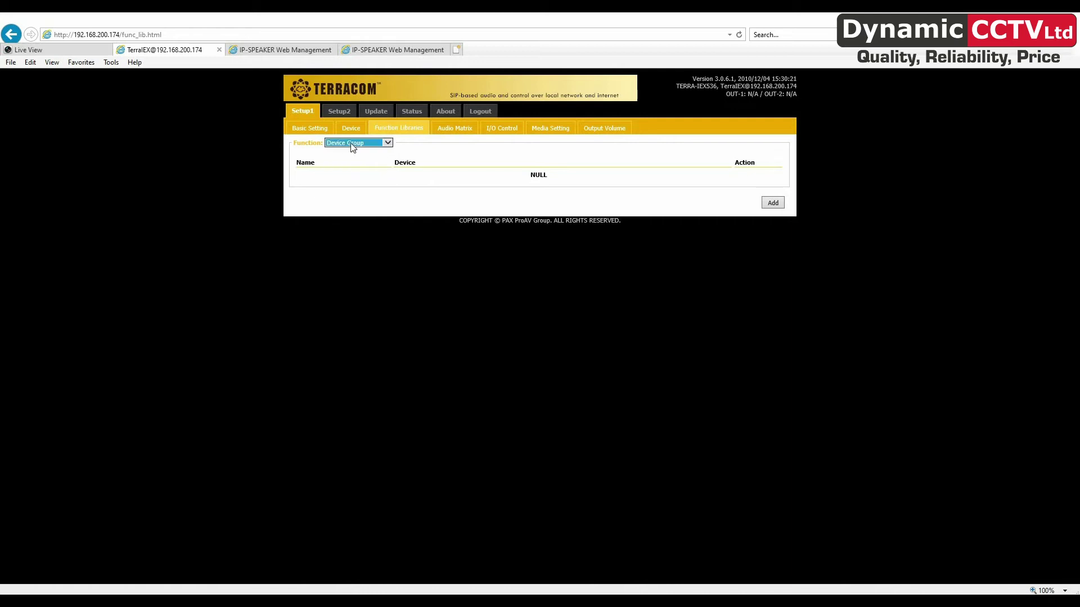
pyautogui.click(773, 203)
pyautogui.click(403, 159)
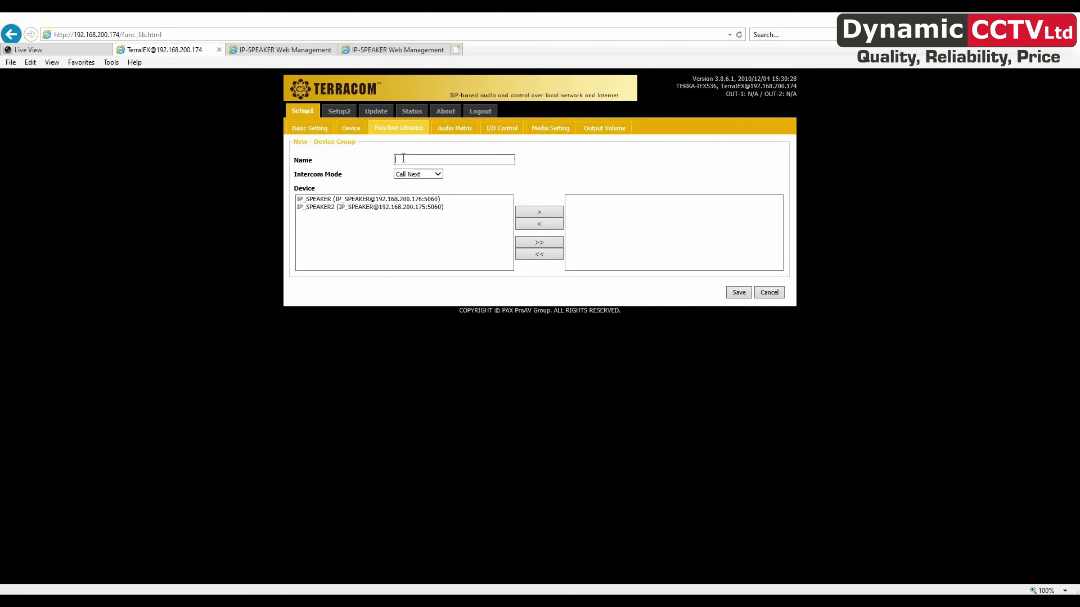
pyautogui.write('Test group')
# Move IP_SPEAKER and IP_SPEAKER2 into Test group and save the group
pyautogui.click(387, 200)
pyautogui.click(387, 200)
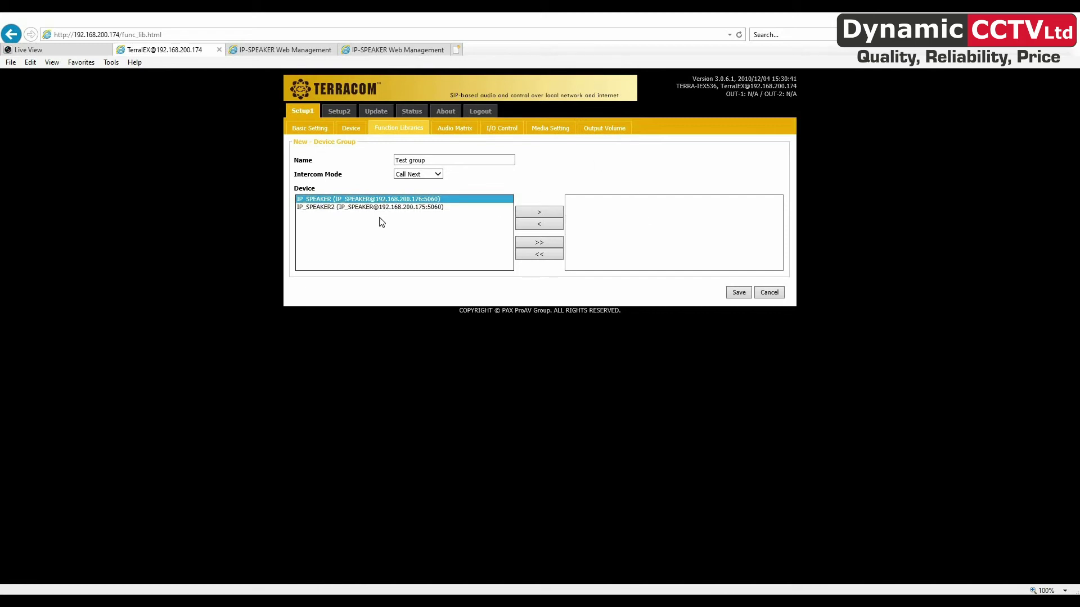
pyautogui.click(541, 214)
pyautogui.click(397, 207)
pyautogui.click(546, 213)
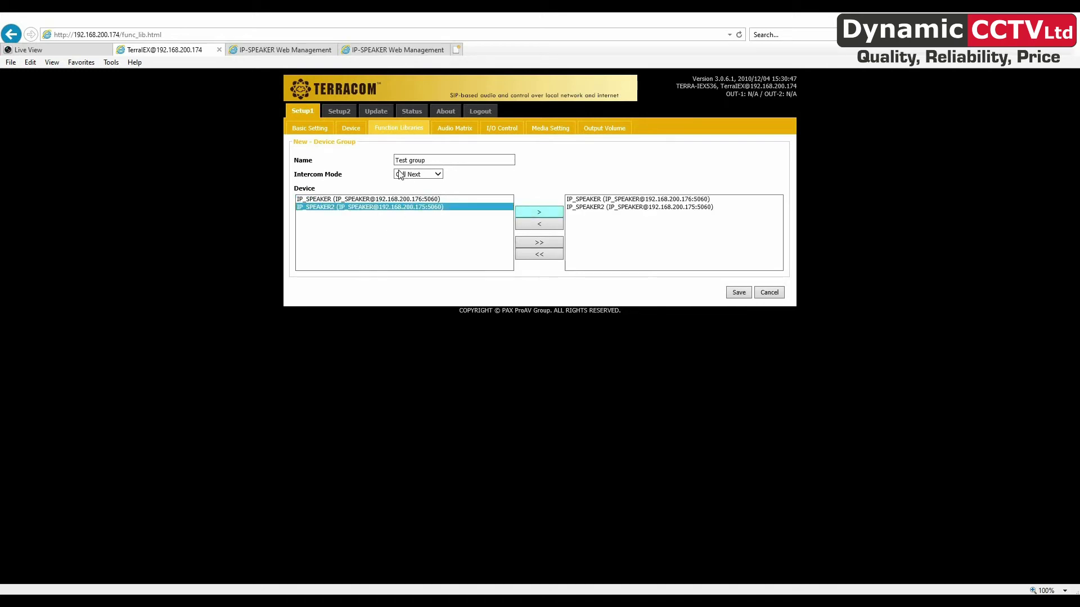
pyautogui.click(740, 293)
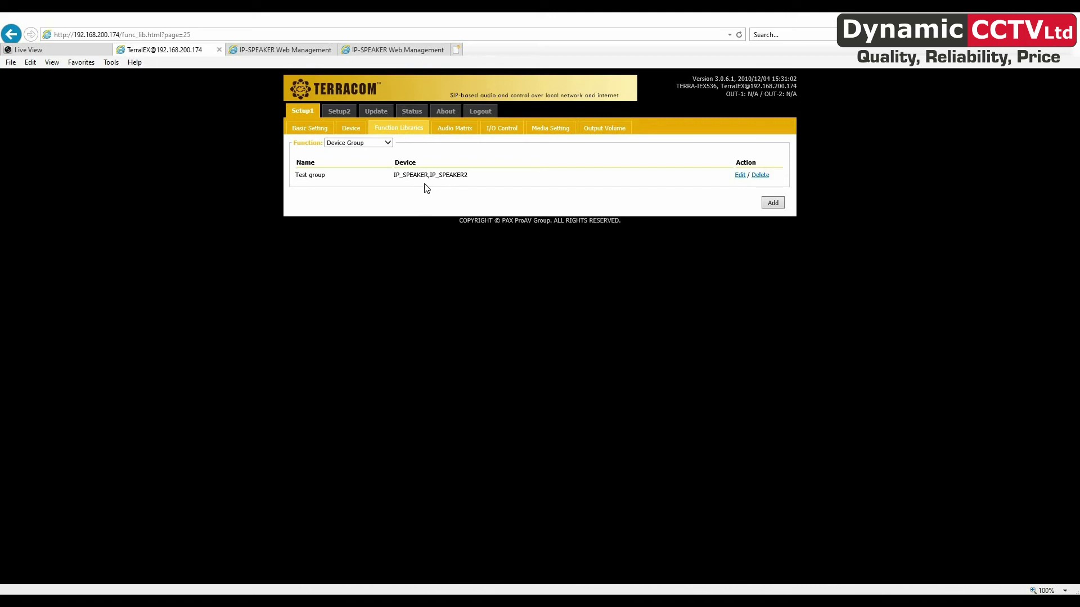
pyautogui.click(549, 129)
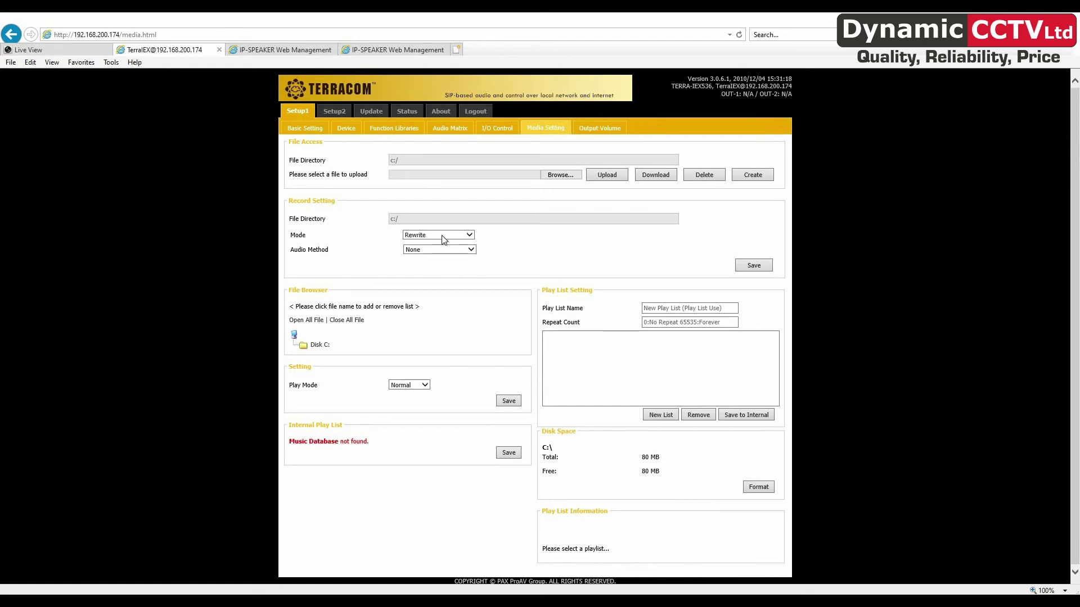
# Upload warning message.wav from the Desktop to the unit
pyautogui.click(560, 175)
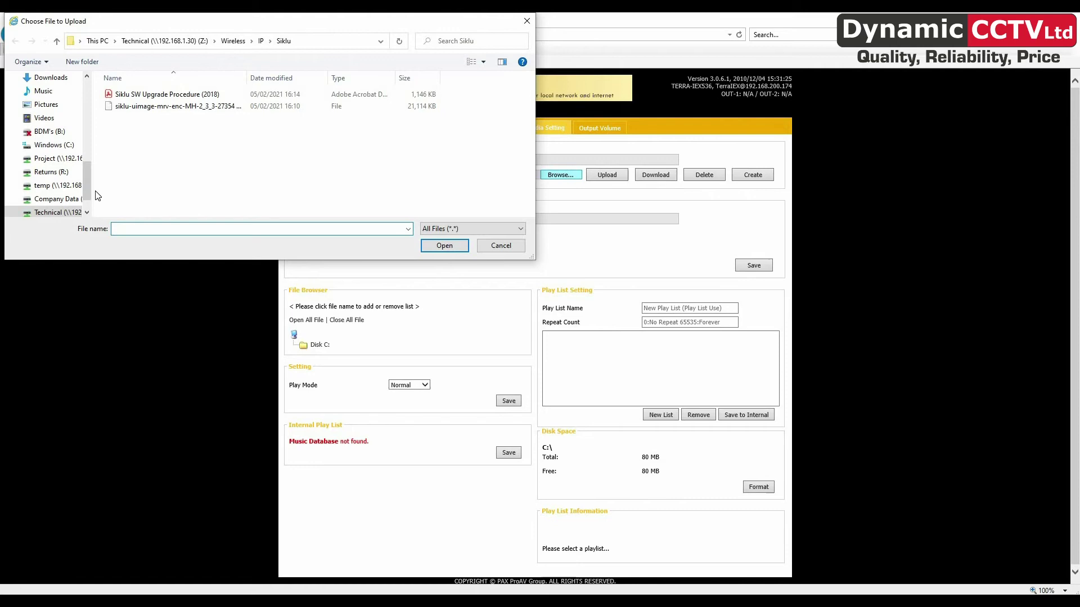
pyautogui.click(49, 100)
pyautogui.doubleClick(140, 94)
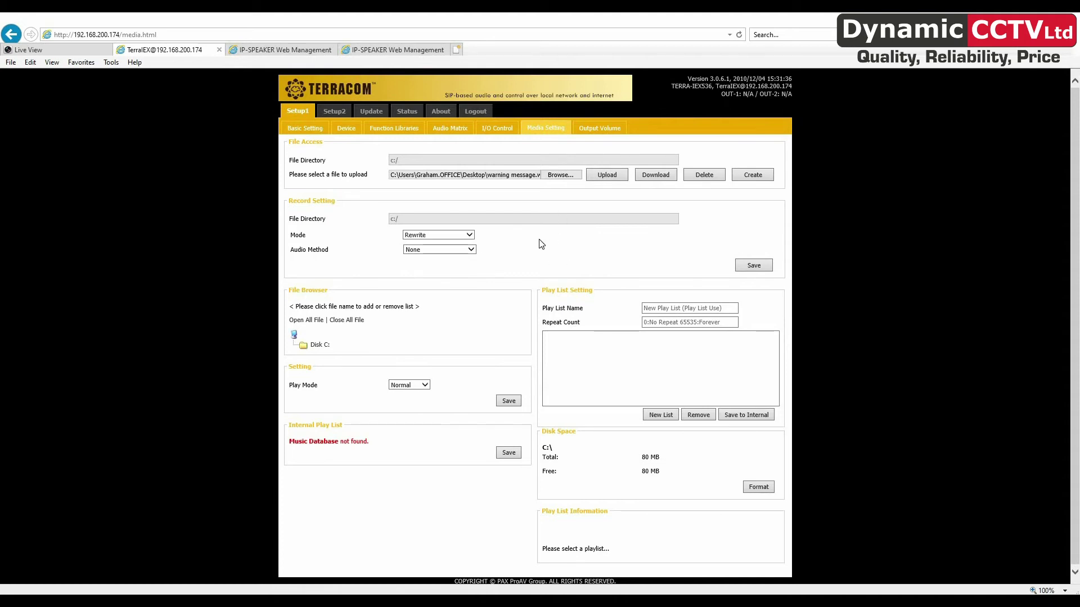
pyautogui.click(607, 178)
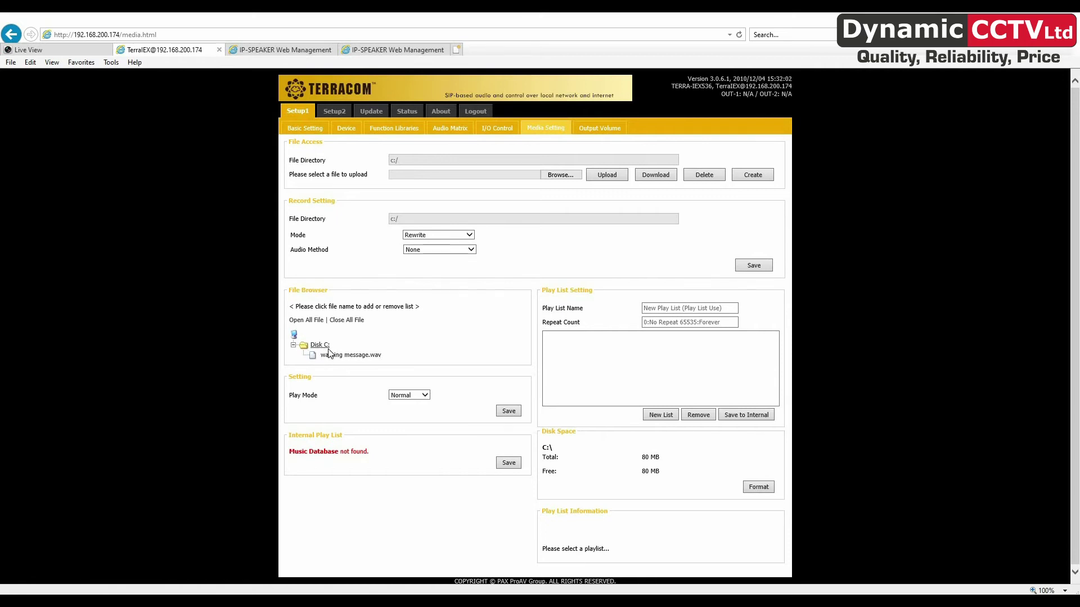
# Add warning message.wav to a play list named 'test playlist' and save it to Internal
pyautogui.click(351, 355)
pyautogui.click(733, 310)
pyautogui.write('test playlist')
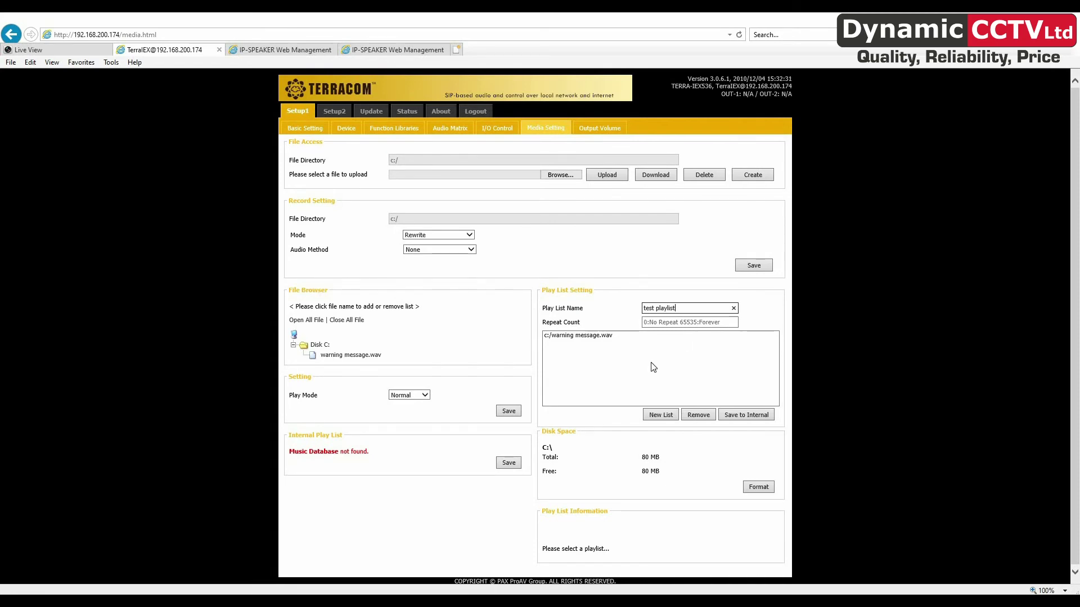
pyautogui.click(656, 324)
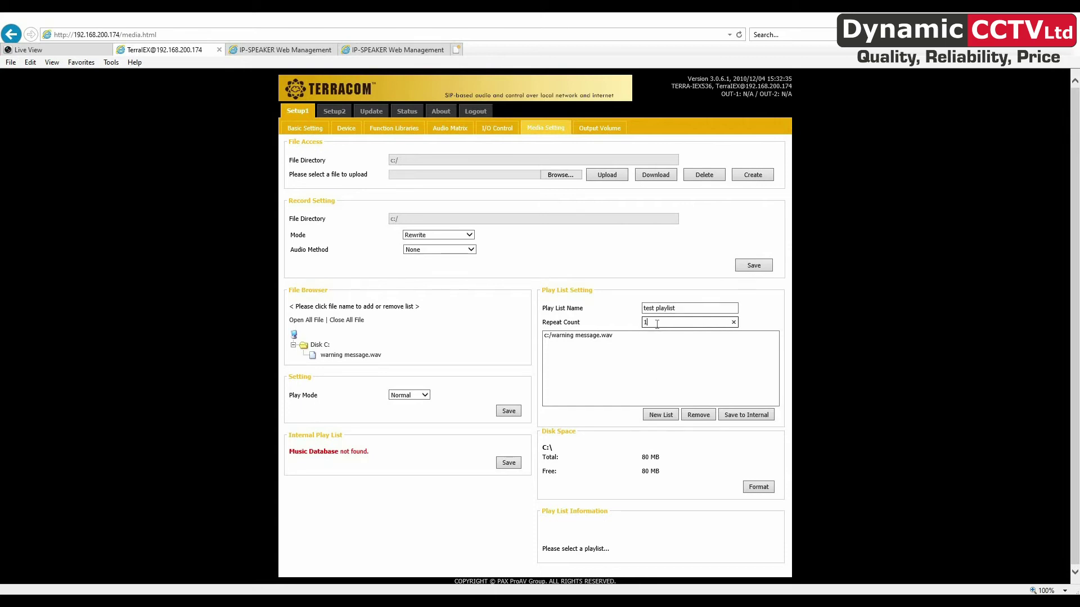
pyautogui.click(737, 417)
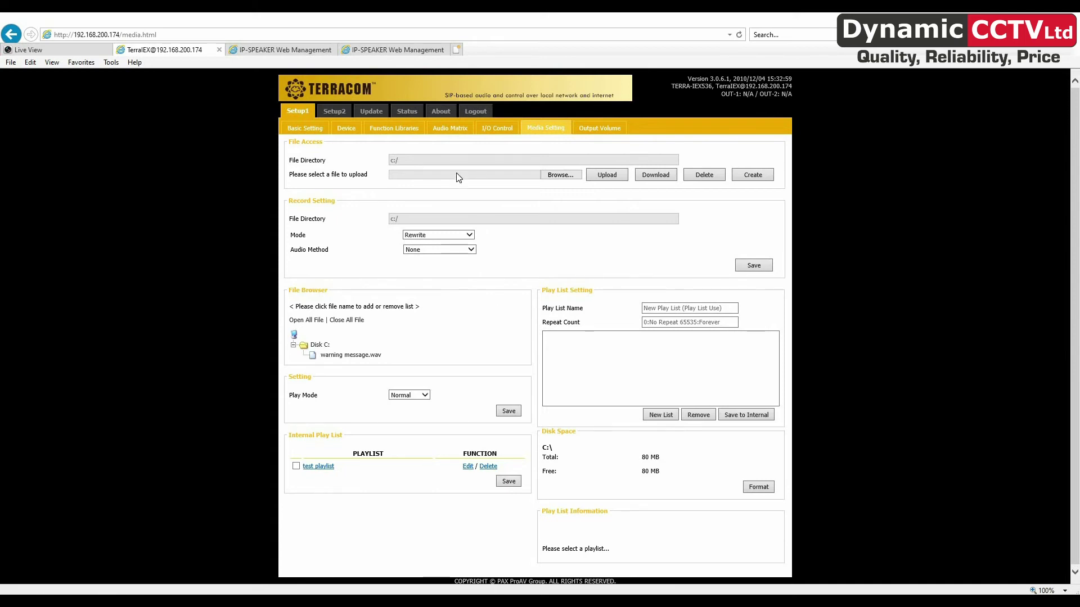
# In I/O Control, set input IN2 to Logic controller, Message Button function and Paging mode
pyautogui.click(497, 129)
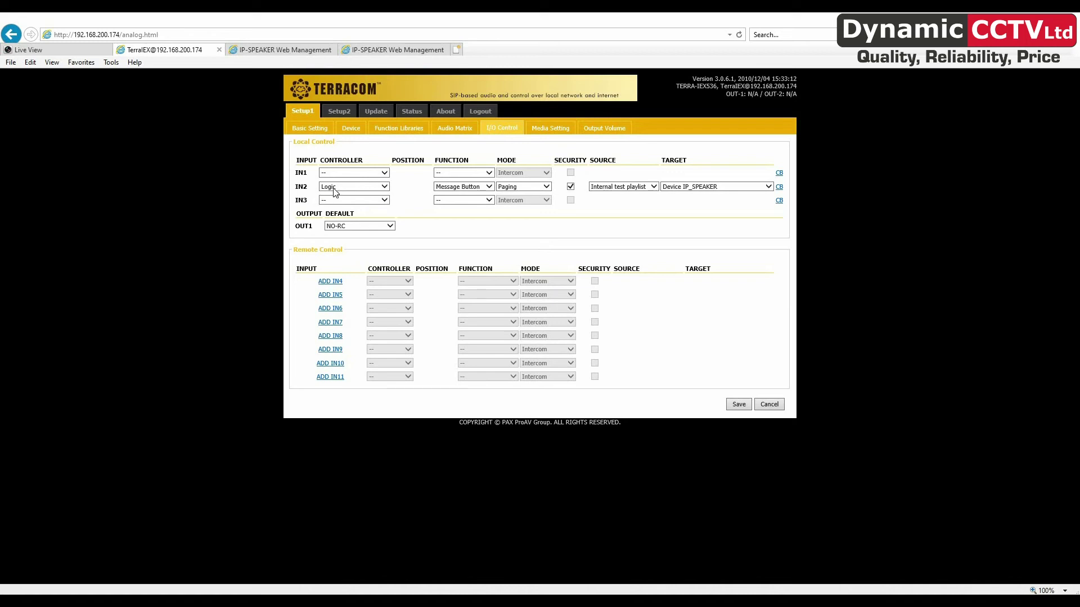
pyautogui.click(385, 187)
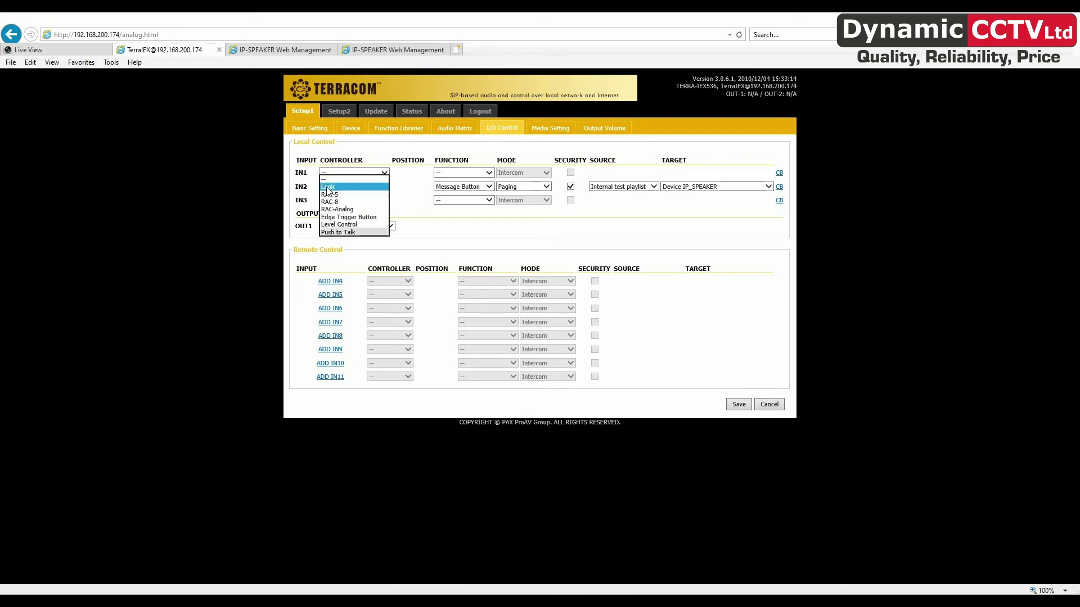
pyautogui.click(349, 187)
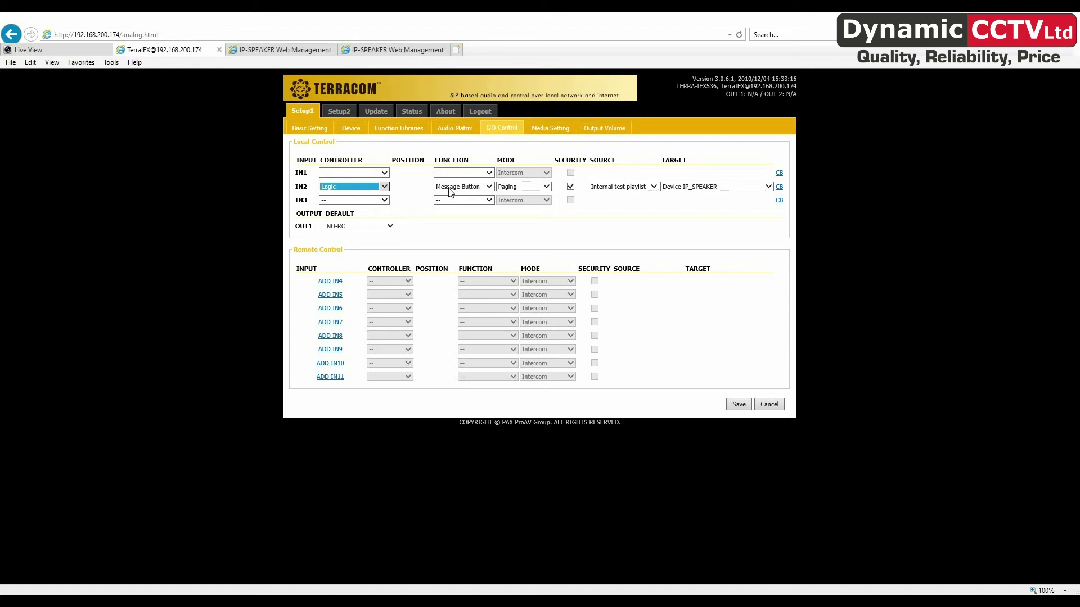
pyautogui.click(488, 188)
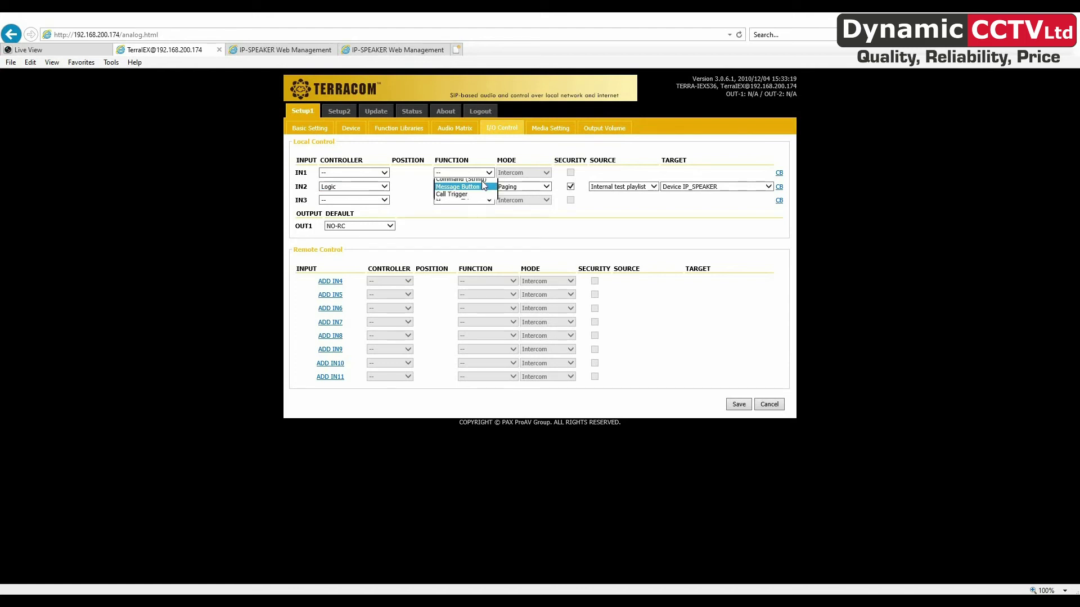
pyautogui.click(448, 188)
pyautogui.click(546, 187)
pyautogui.click(508, 187)
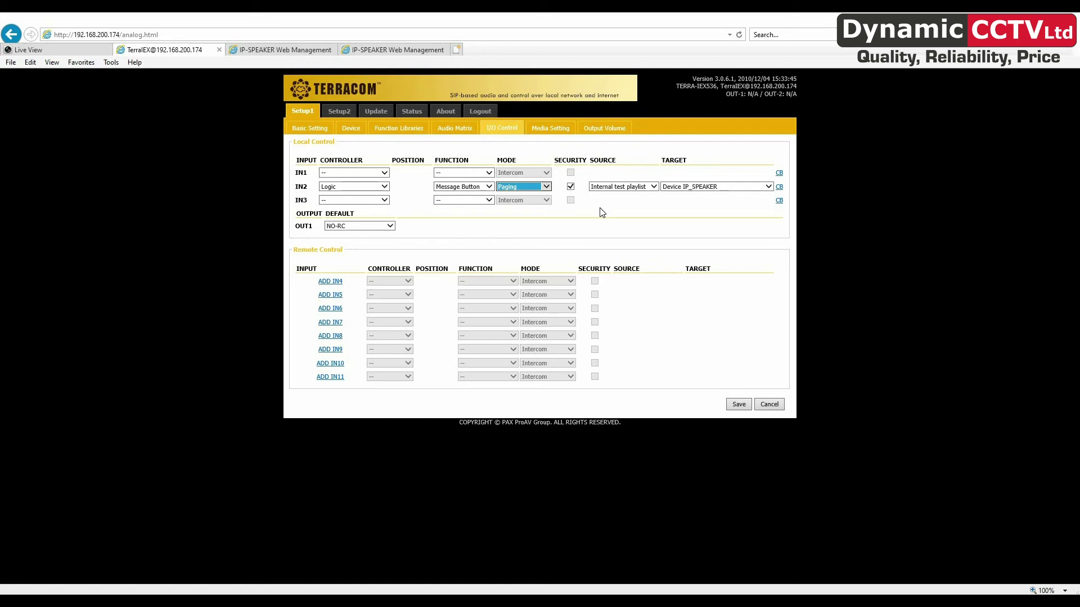
# Set IN2's source to the Internal test playlist and target to Group Test group, then save
pyautogui.click(638, 189)
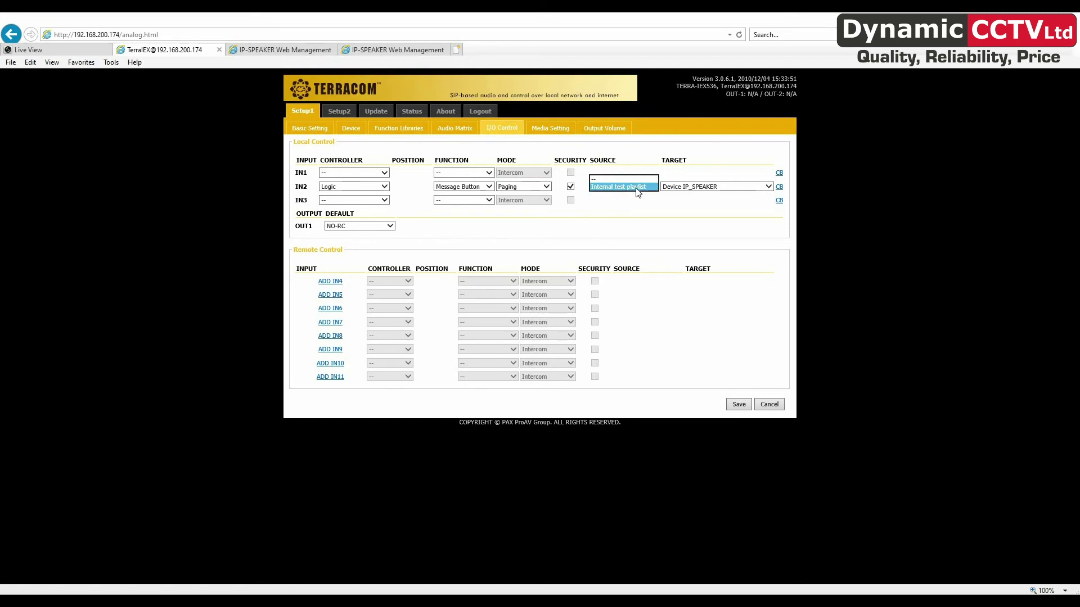
pyautogui.click(637, 187)
pyautogui.click(768, 187)
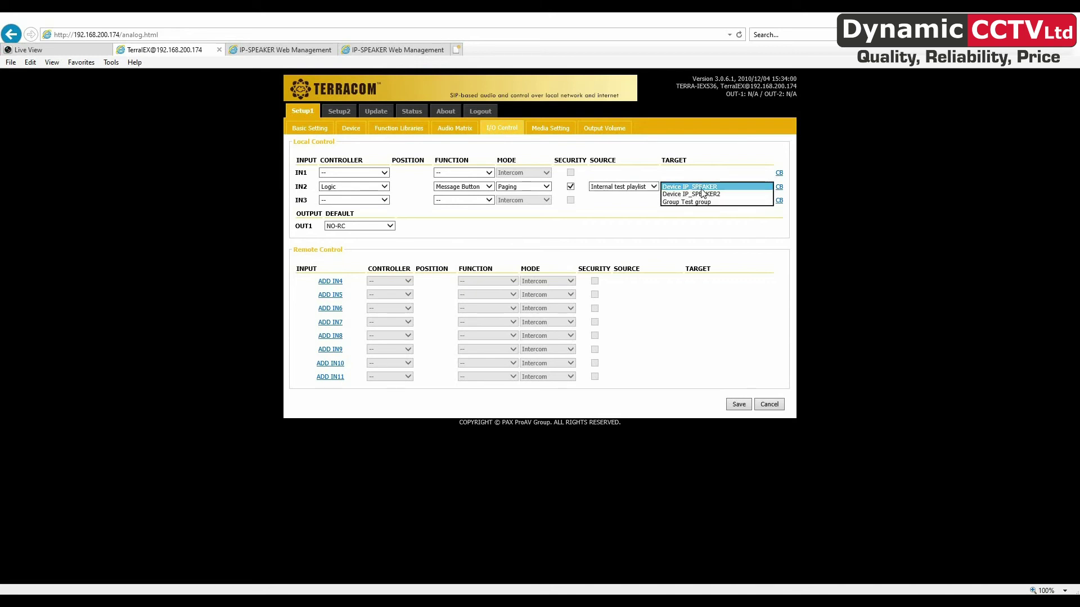
pyautogui.click(683, 202)
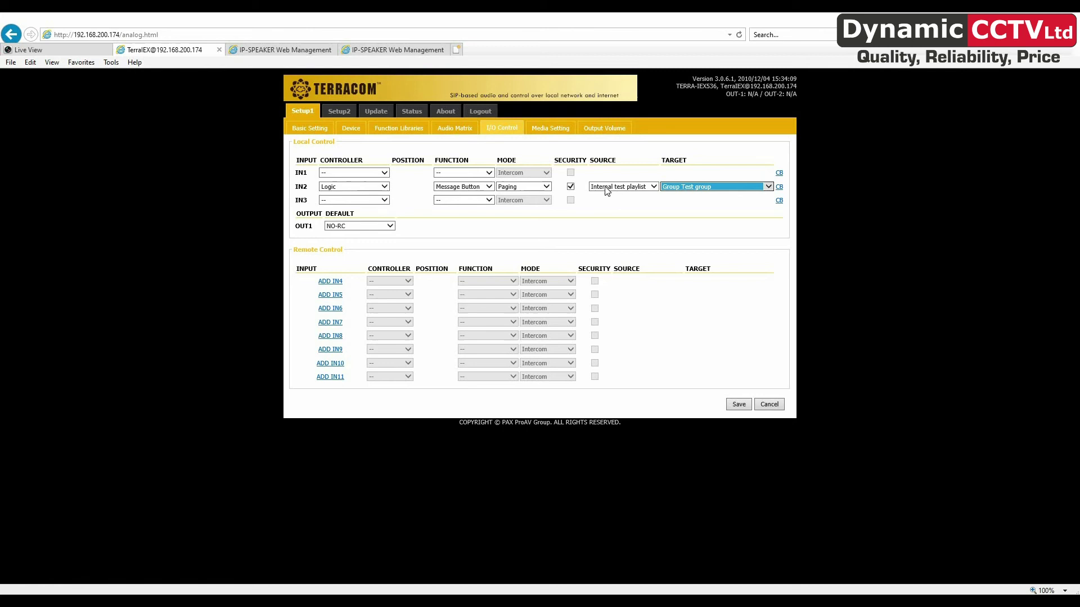
pyautogui.click(738, 404)
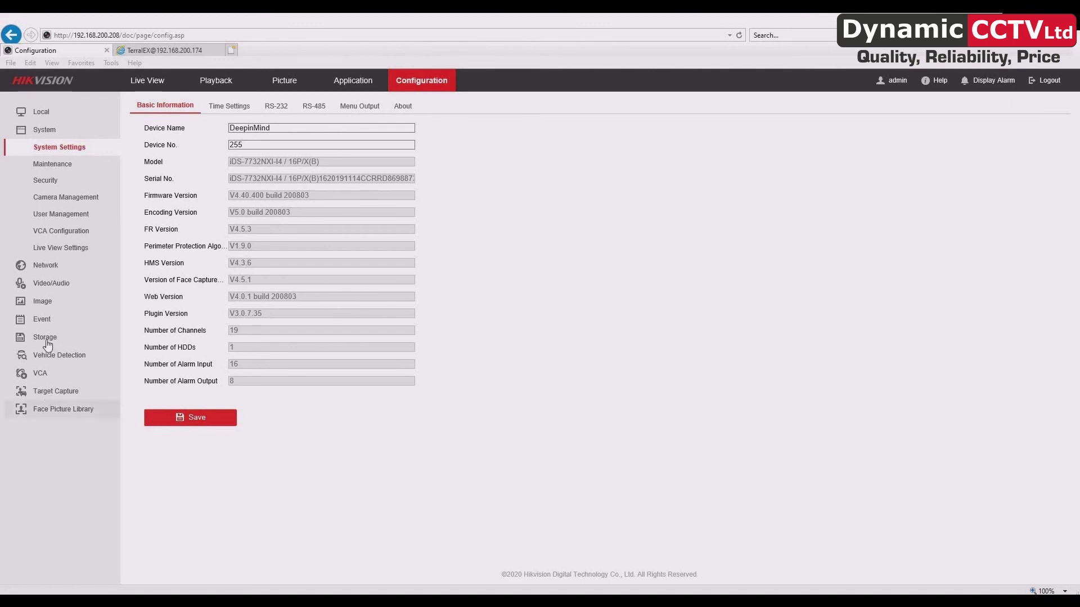
# Enable Camera 01 line crossing with a line up the room's middle, linked to alarm output A->1
pyautogui.click(44, 320)
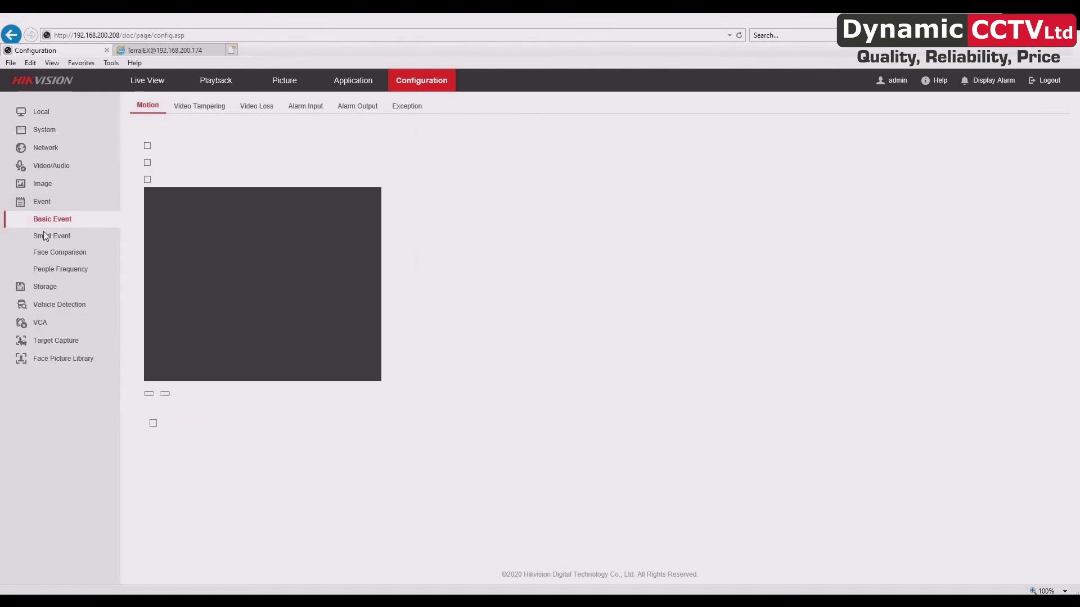
pyautogui.click(45, 235)
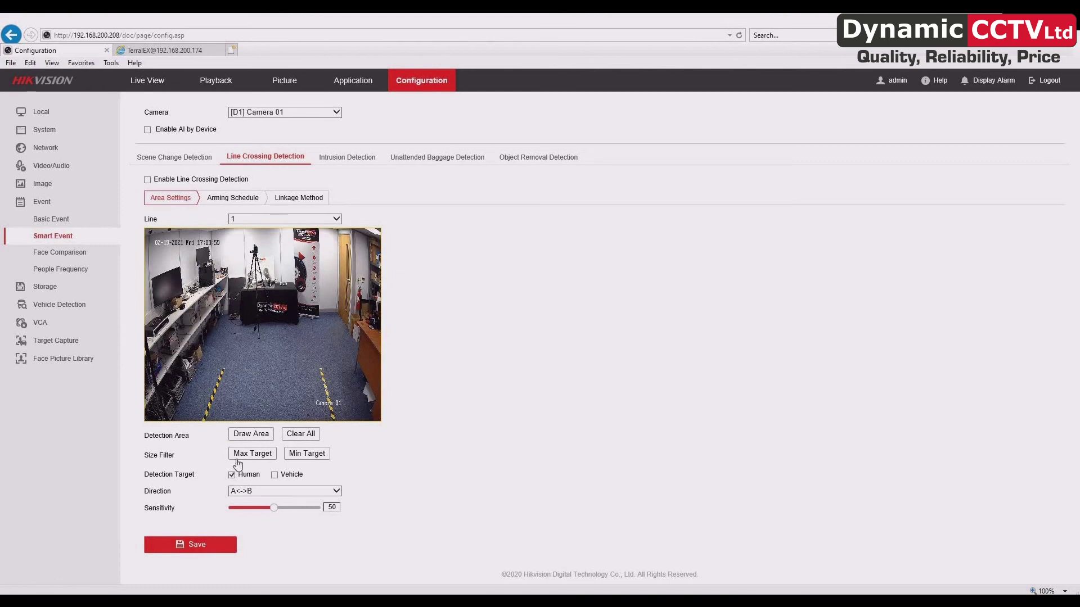
pyautogui.click(147, 179)
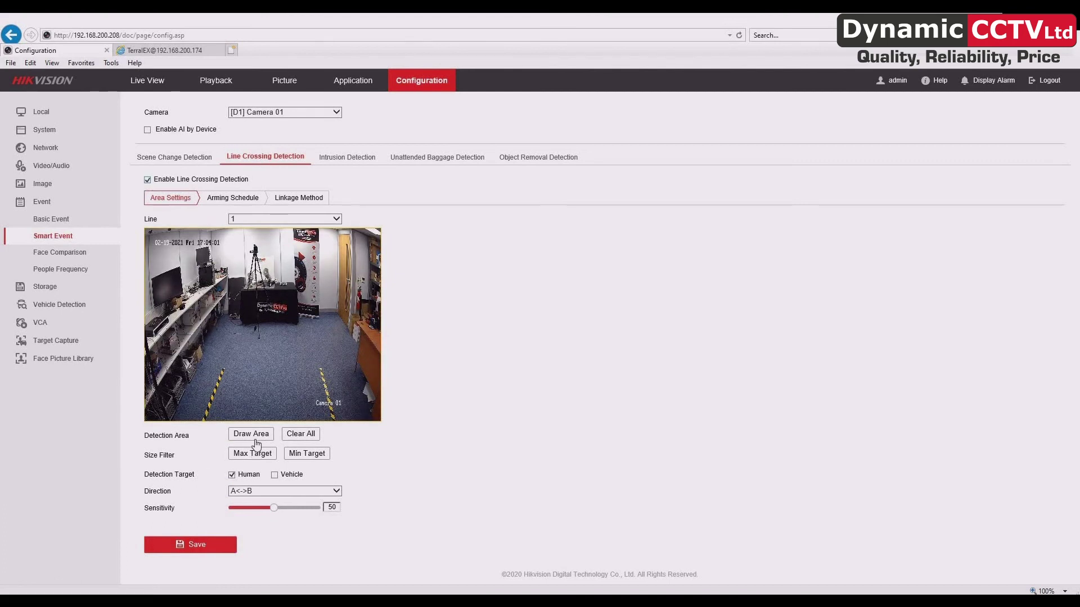
pyautogui.click(249, 435)
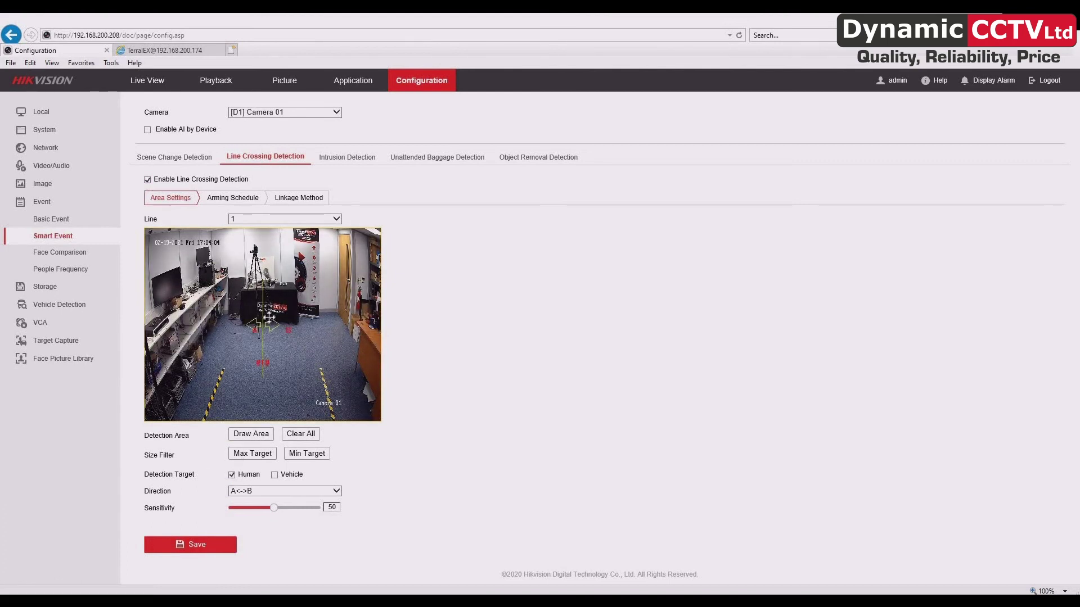
pyautogui.moveTo(270, 327); pyautogui.dragTo(272, 314)
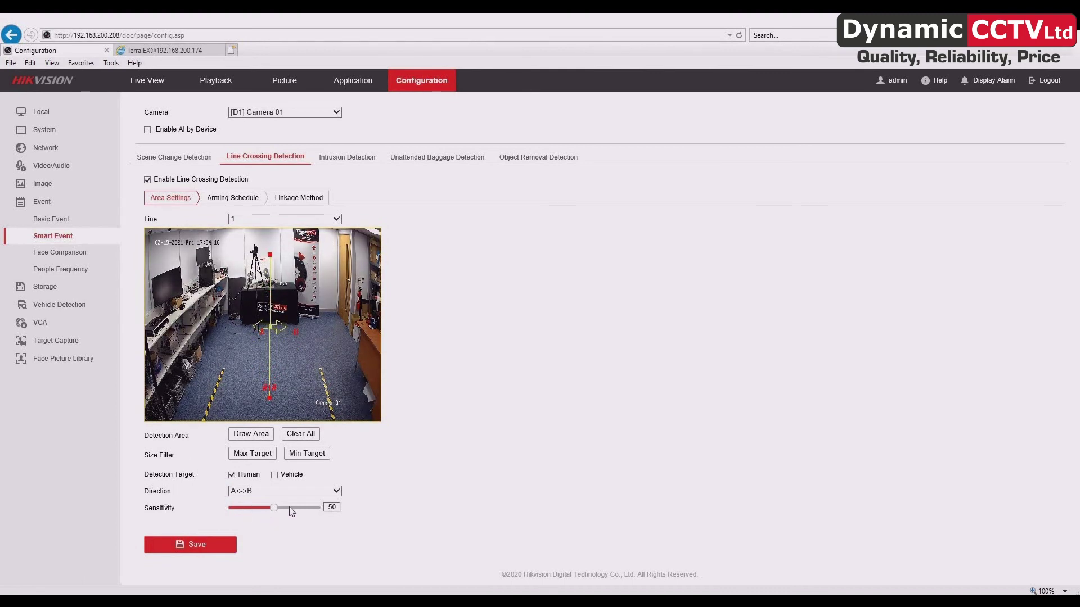
pyautogui.click(198, 545)
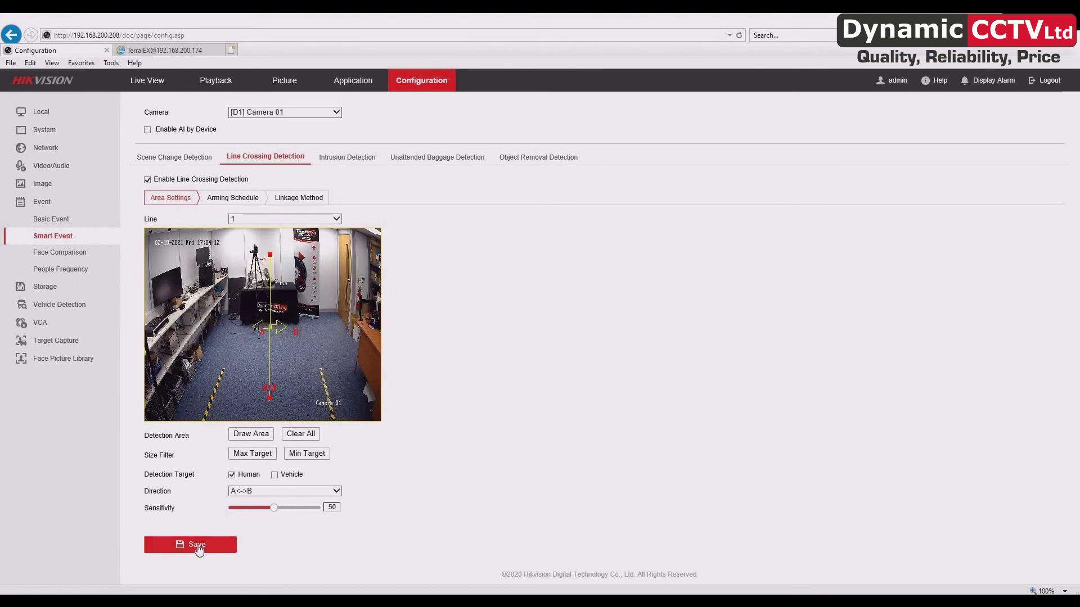
pyautogui.click(307, 203)
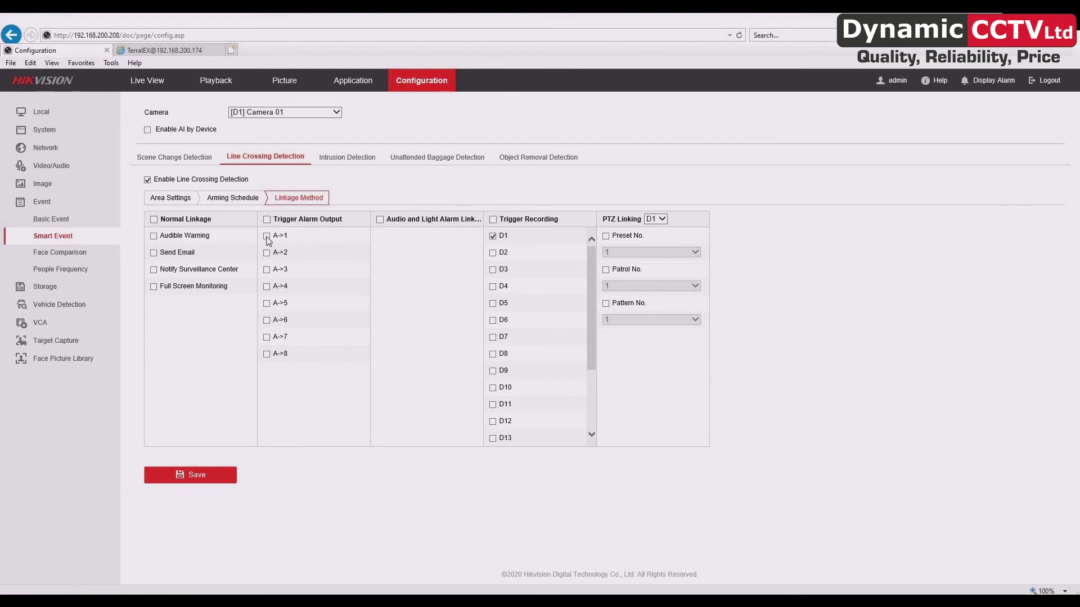
pyautogui.click(196, 476)
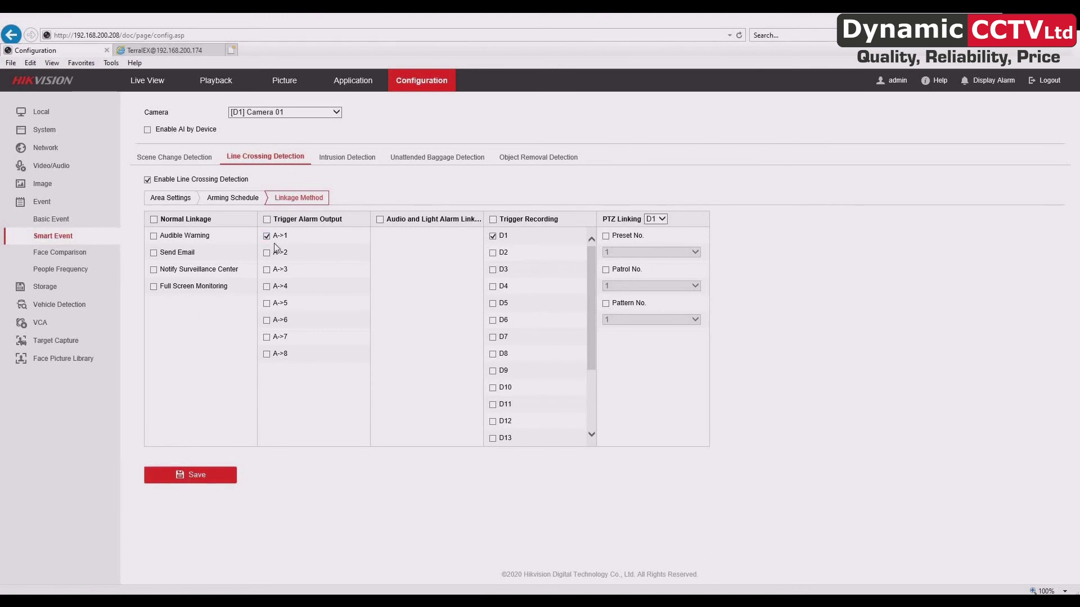